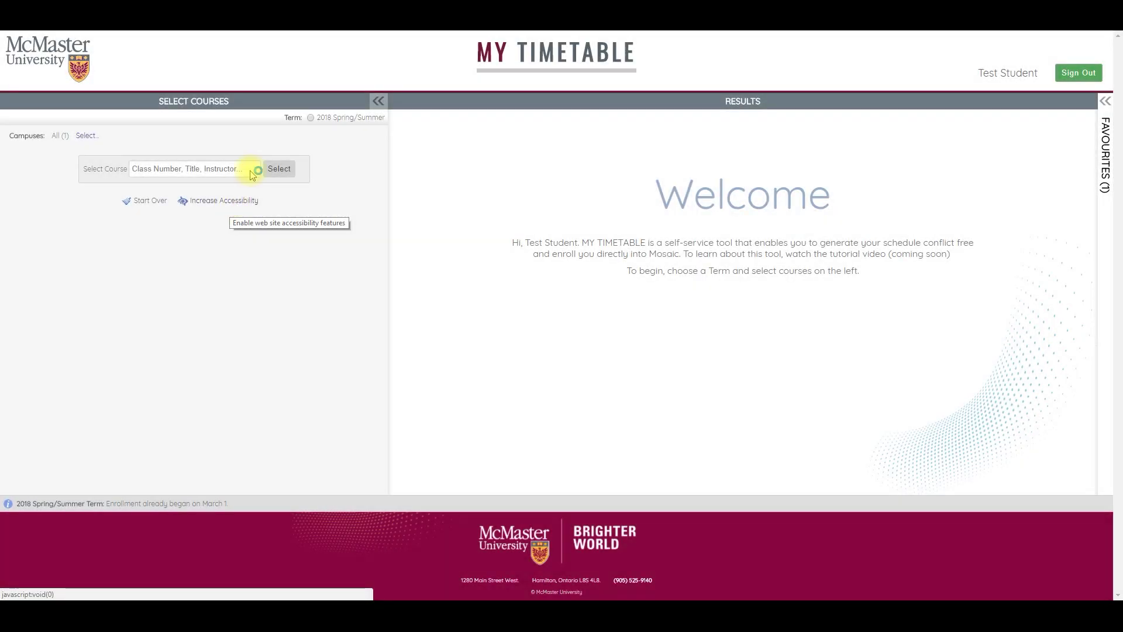
Choose the 2018 Spring/Summer term in the Select Courses panel
left_click(326, 118)
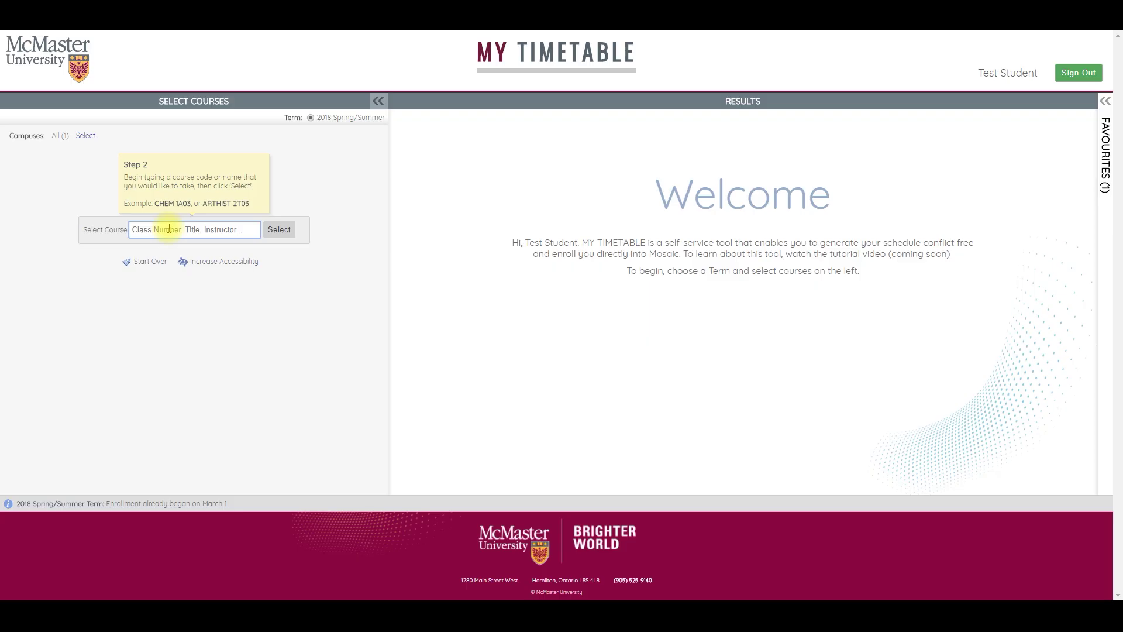
Search for and add ENGLISH 1AA3, CHEM 1A03 and ECON 1B03 (found via 'micro')
type("english 1")
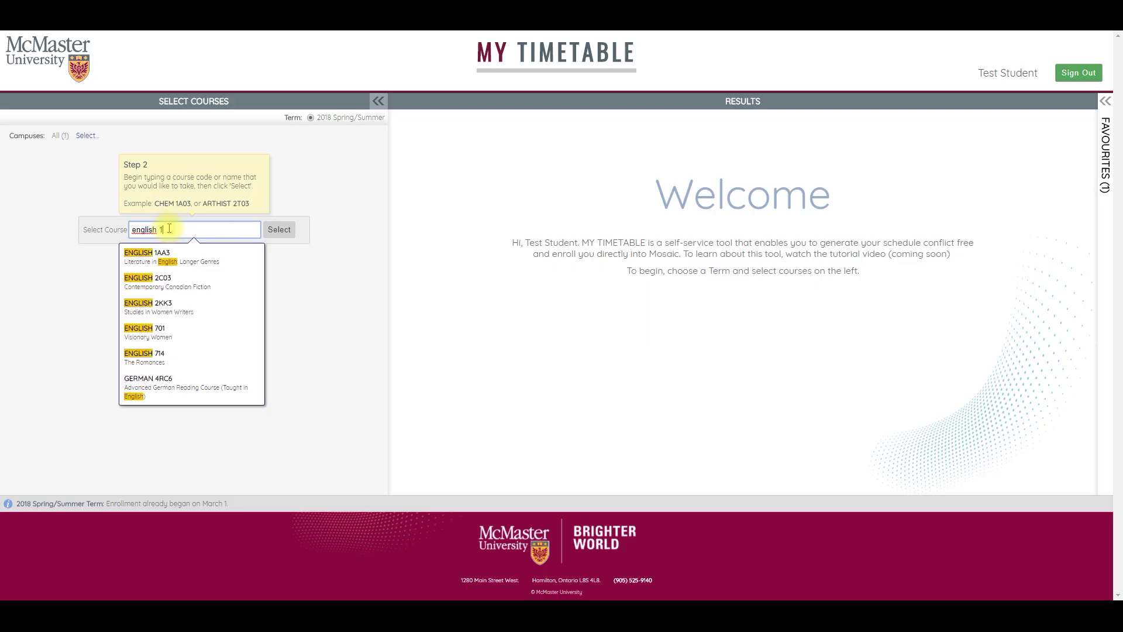
type("aa")
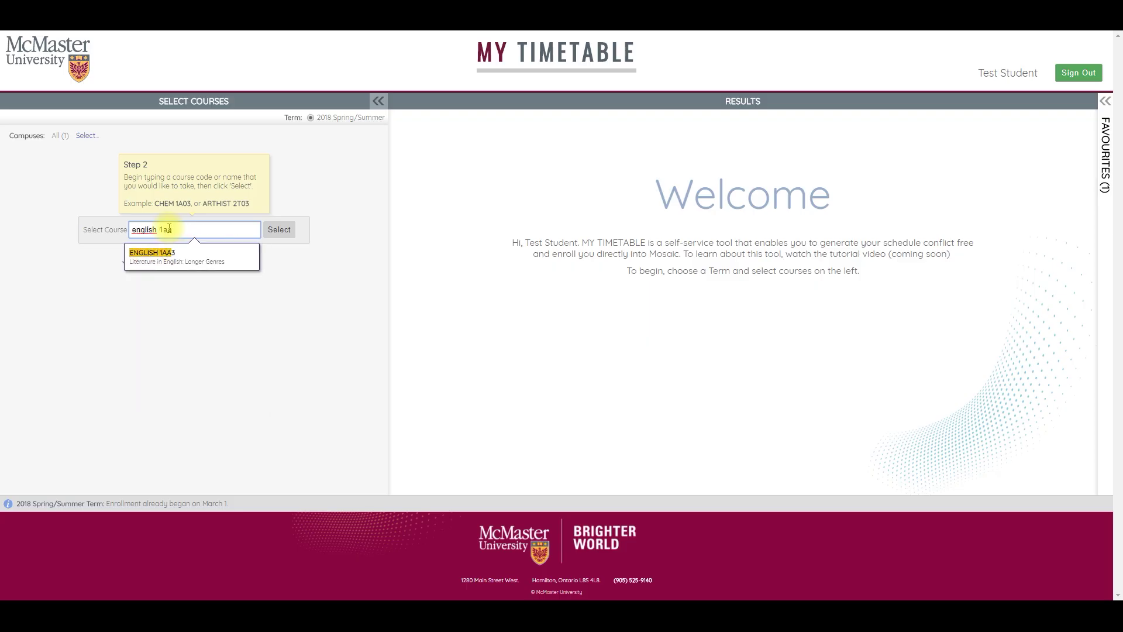
type("3")
key("Return")
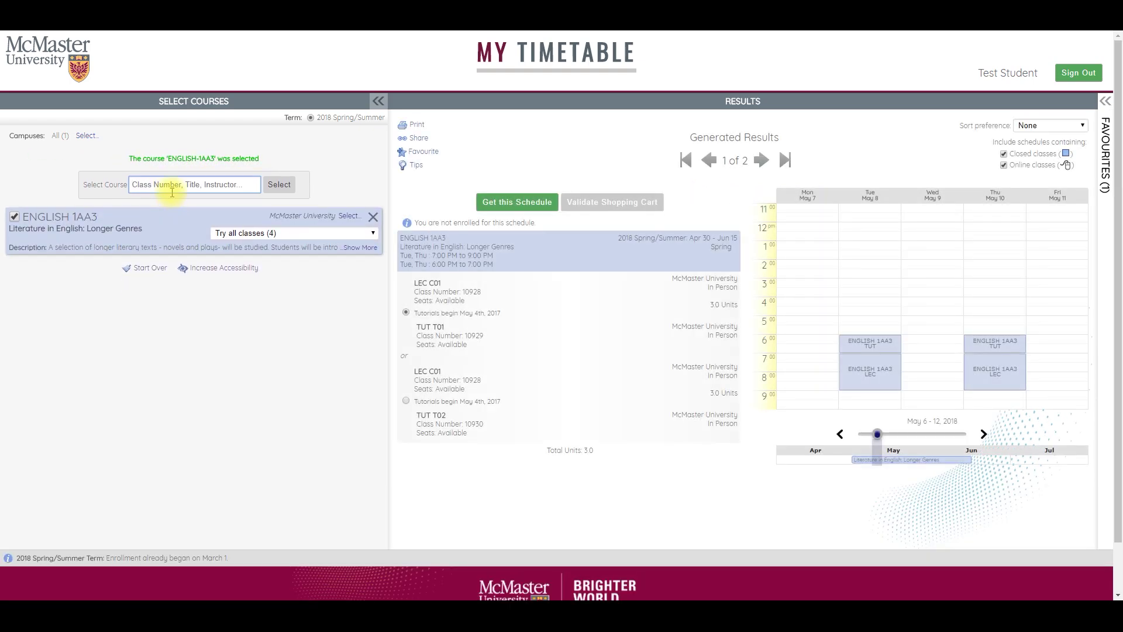
type("chem")
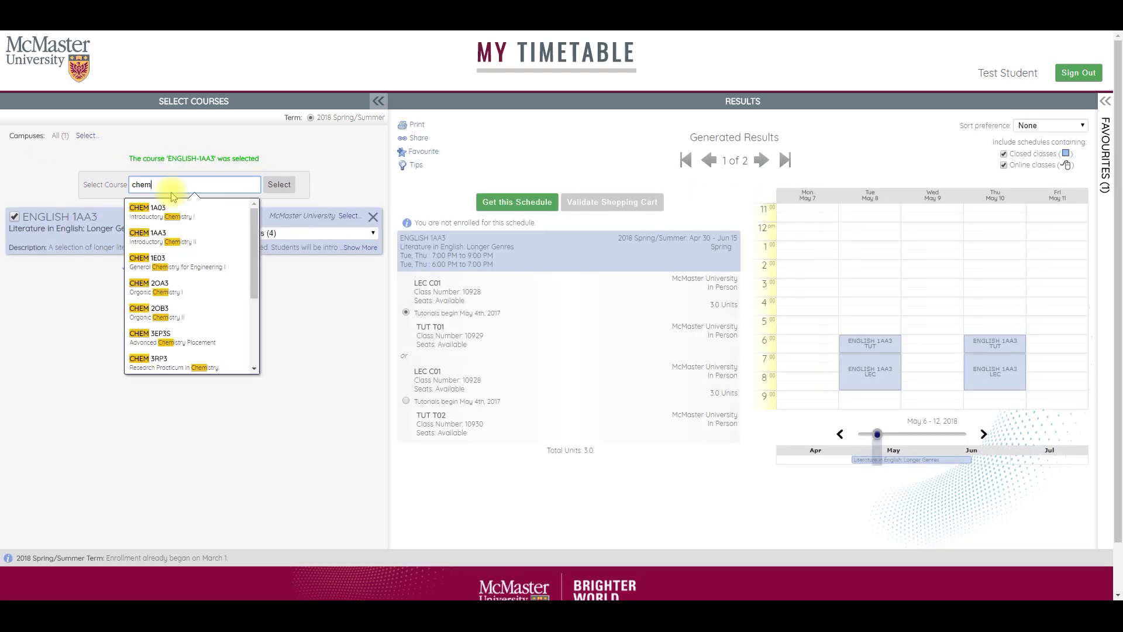
left_click(185, 209)
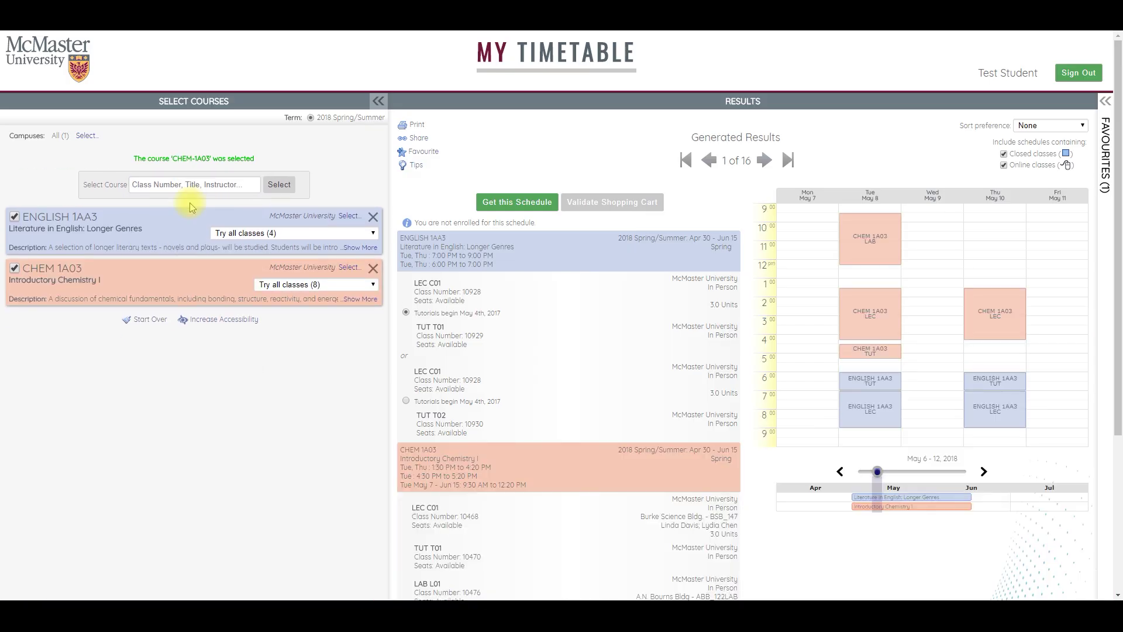
left_click(187, 186)
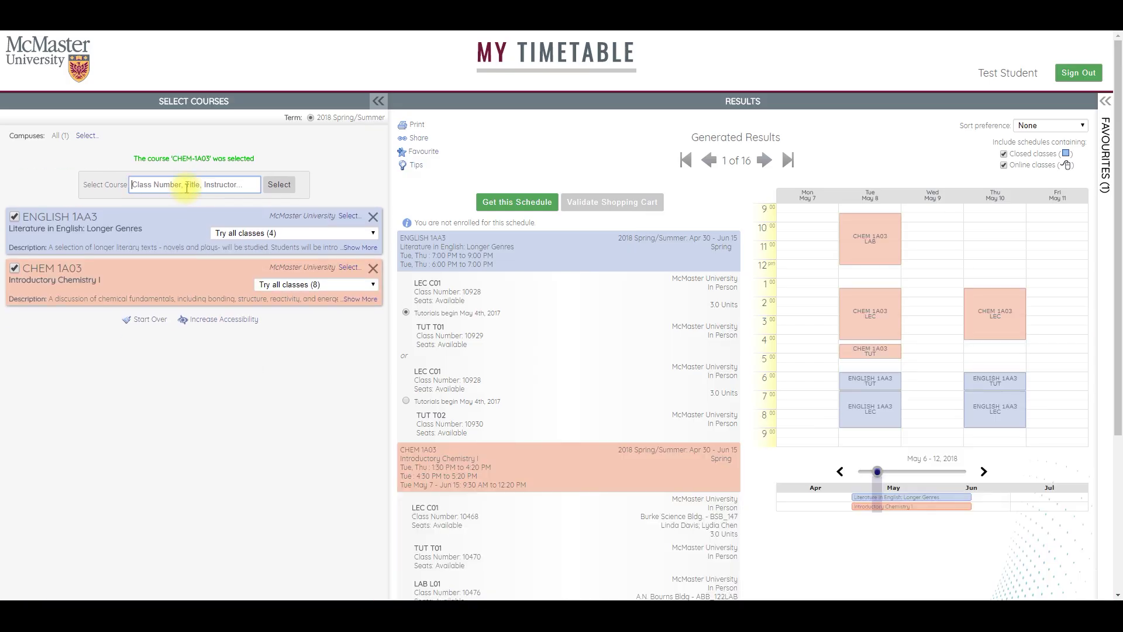
type("micro")
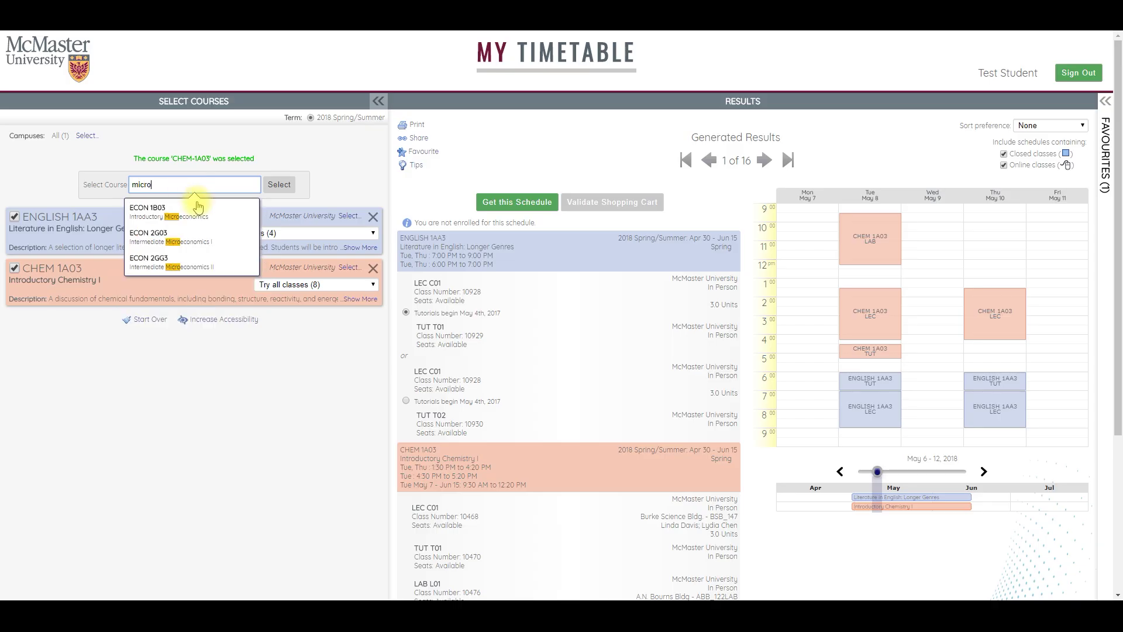
left_click(200, 211)
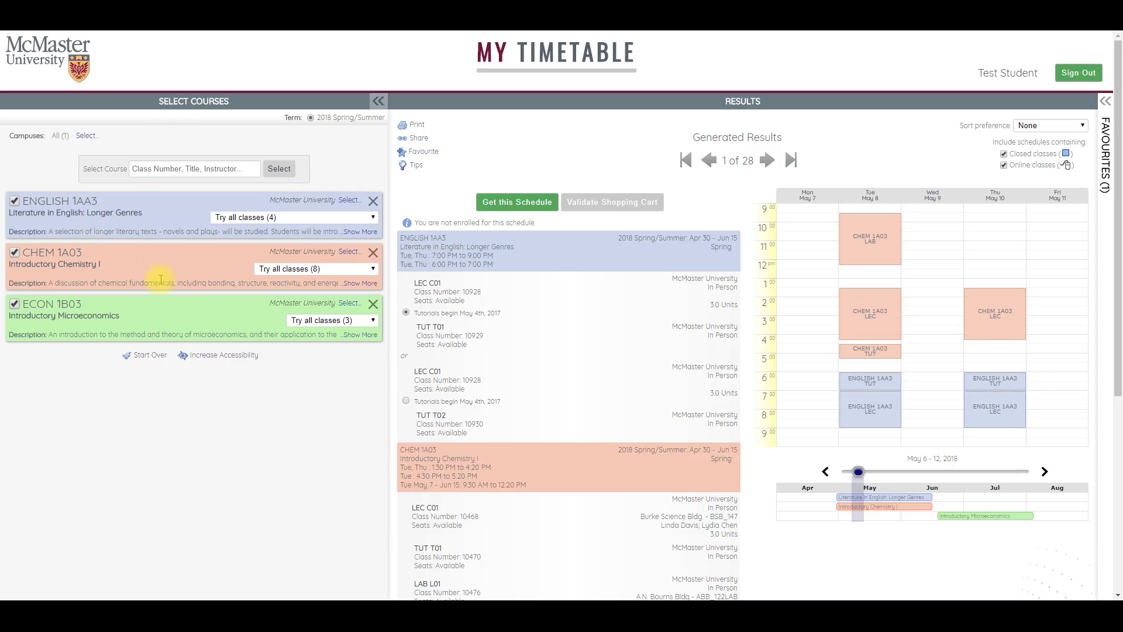
left_click(14, 200)
left_click(14, 263)
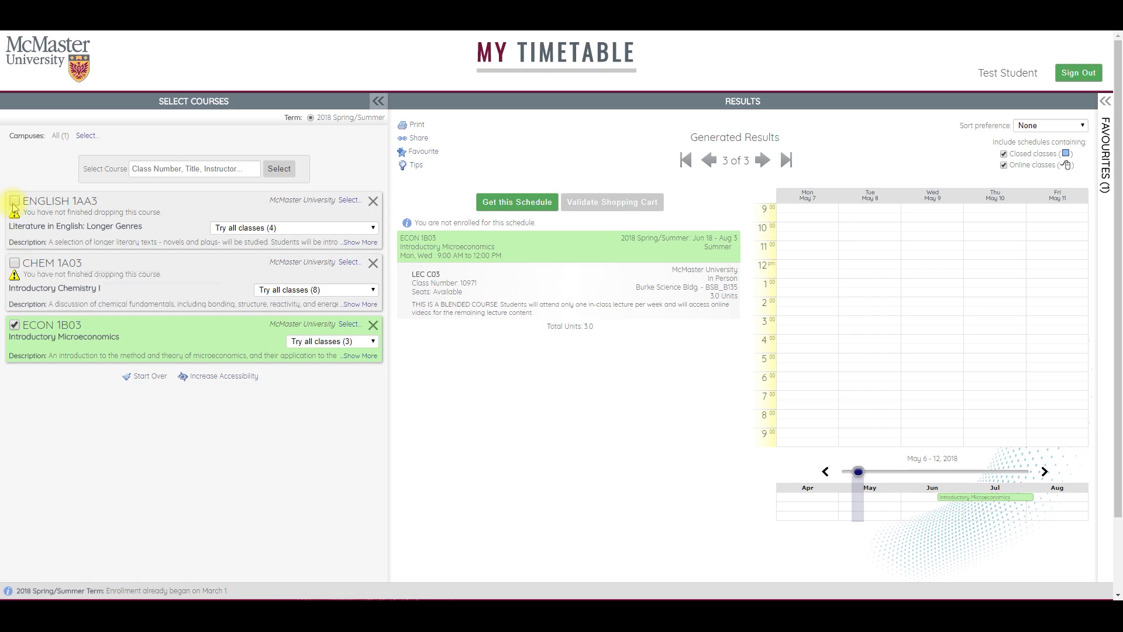
left_click(14, 201)
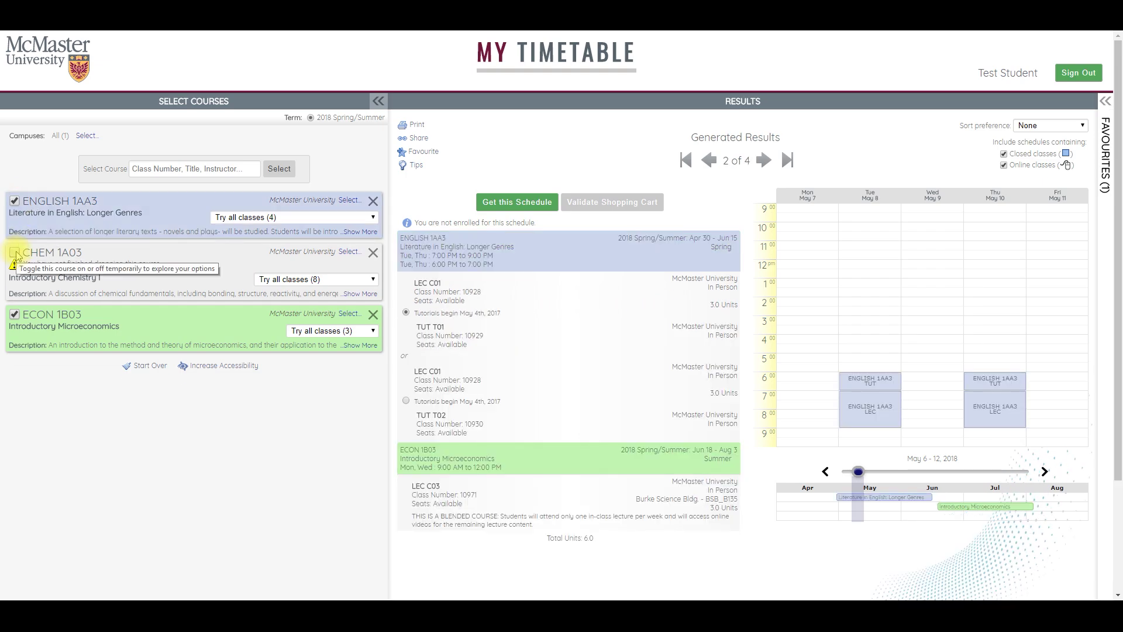
left_click(14, 252)
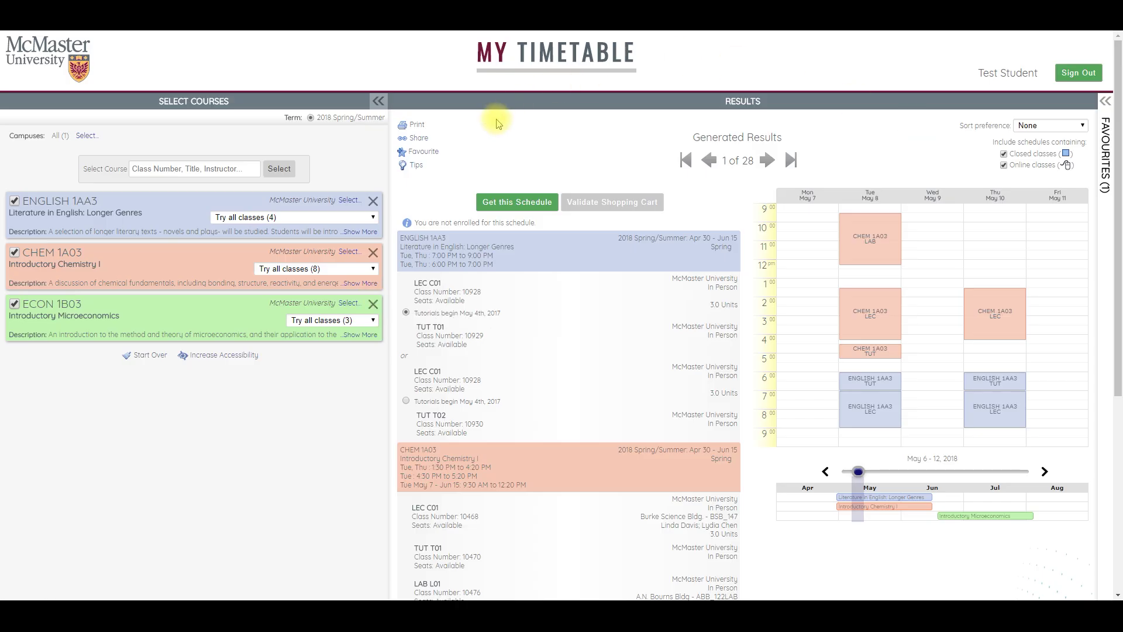
left_click(367, 232)
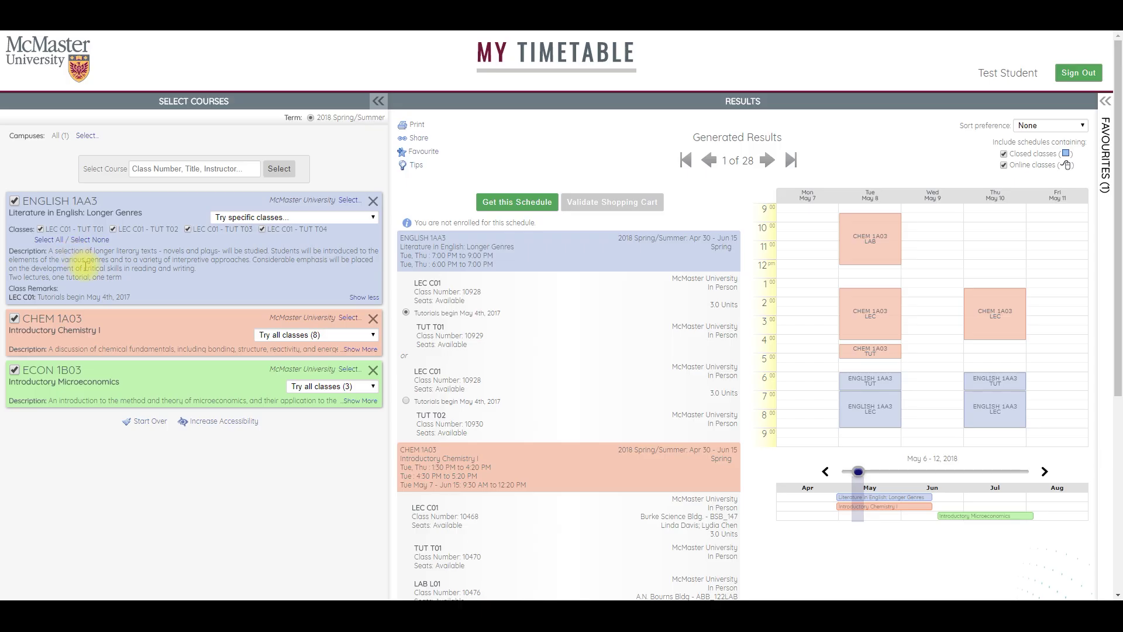
left_click(128, 229)
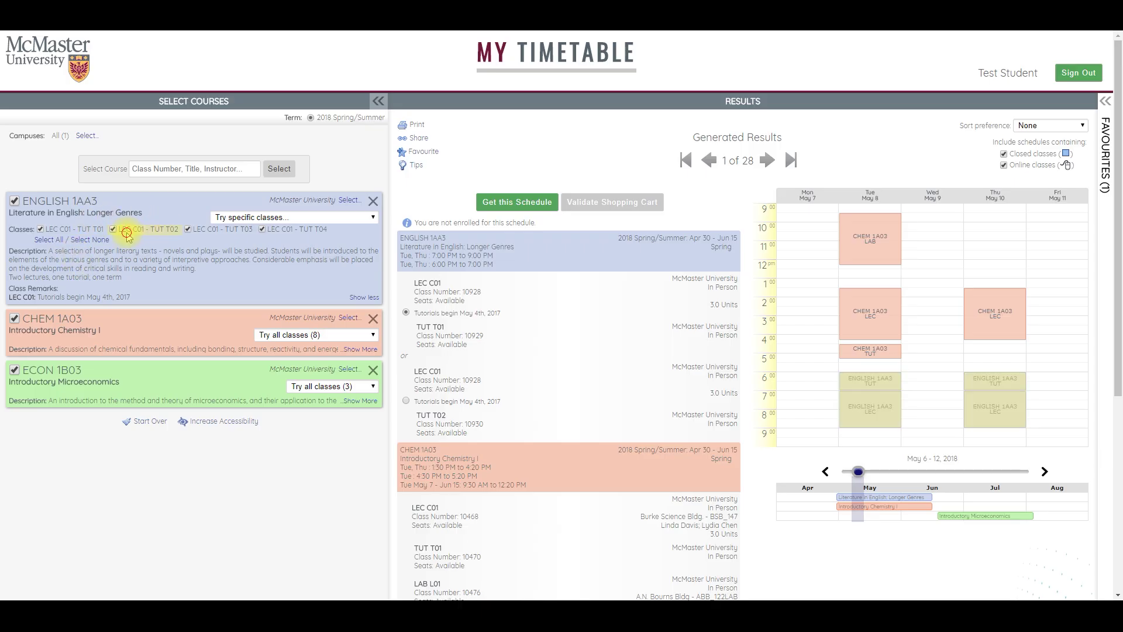
left_click(130, 229)
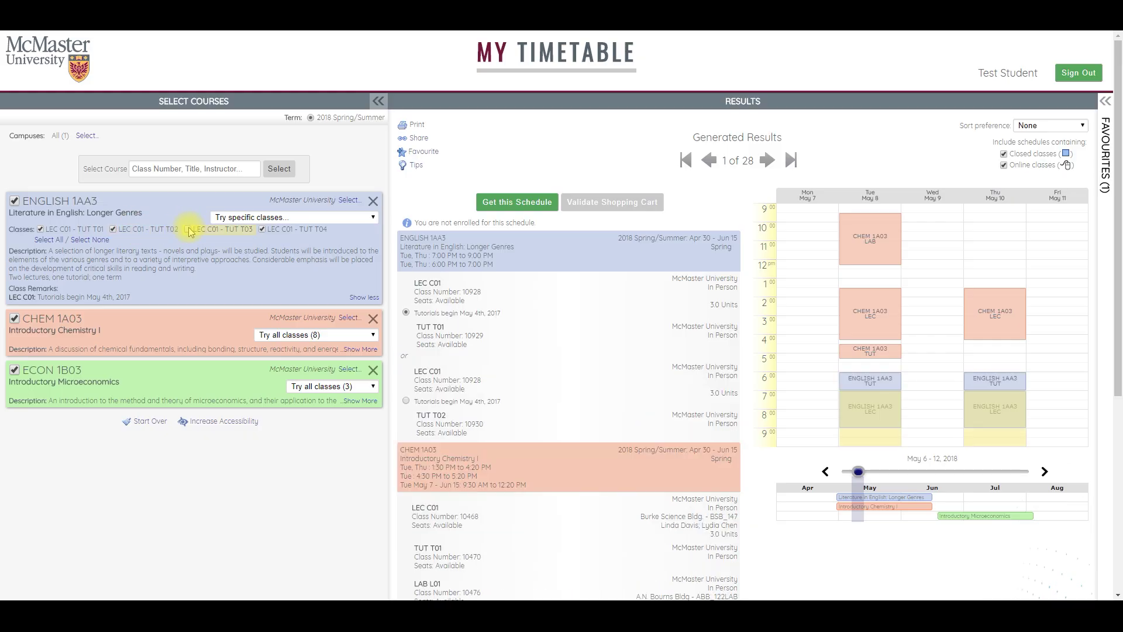
left_click(195, 230)
left_click(195, 230)
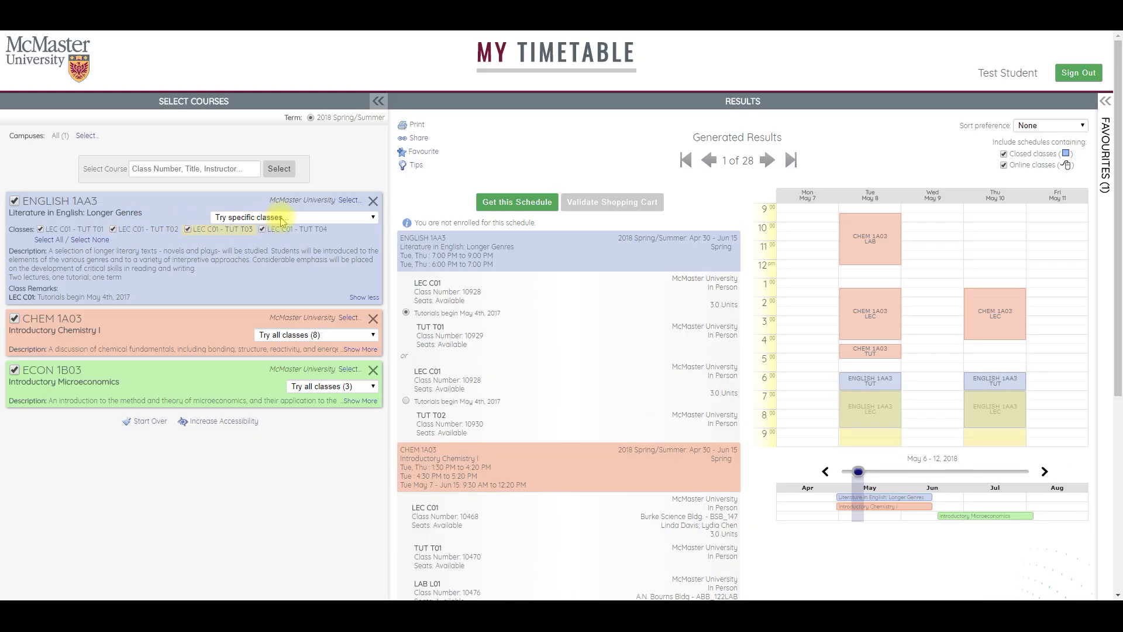
left_click(365, 298)
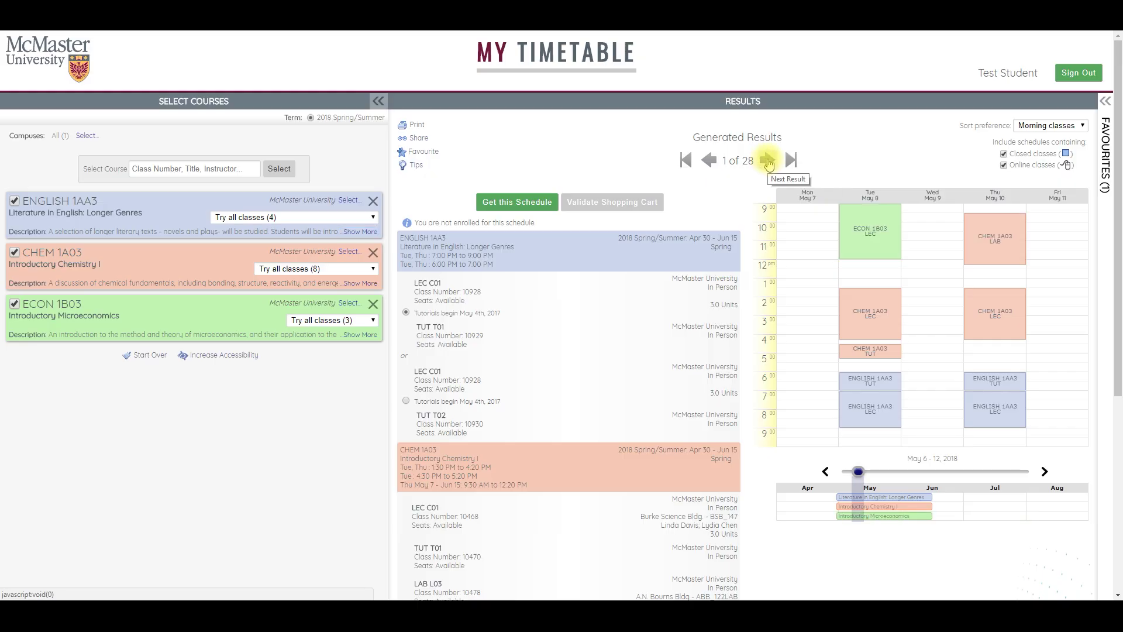
Block off Thursday morning and step forward to the next generated schedule
left_click(1006, 265)
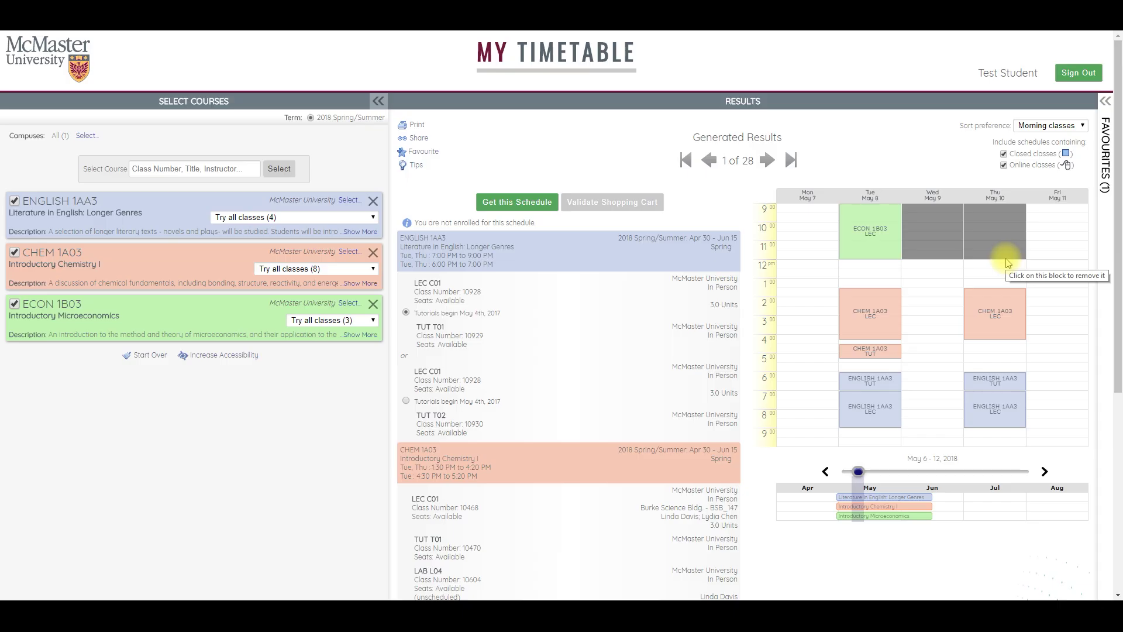
key("Right")
key("Right")
key("Right")
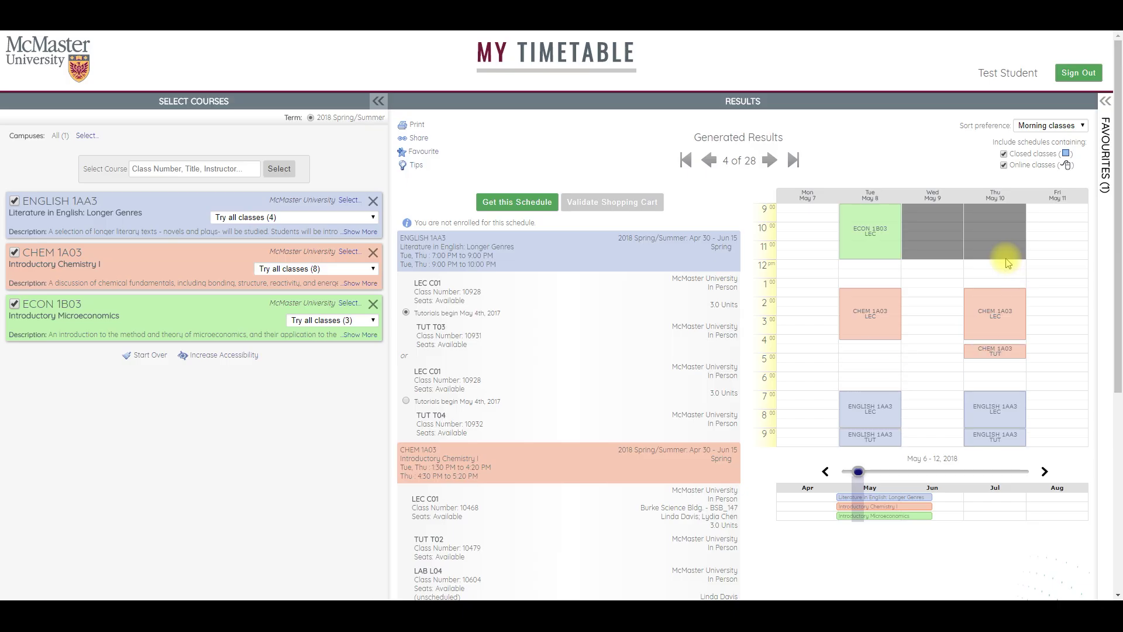
Return to the first schedule and remove the blocked Wednesday and Thursday mornings
left_click(681, 162)
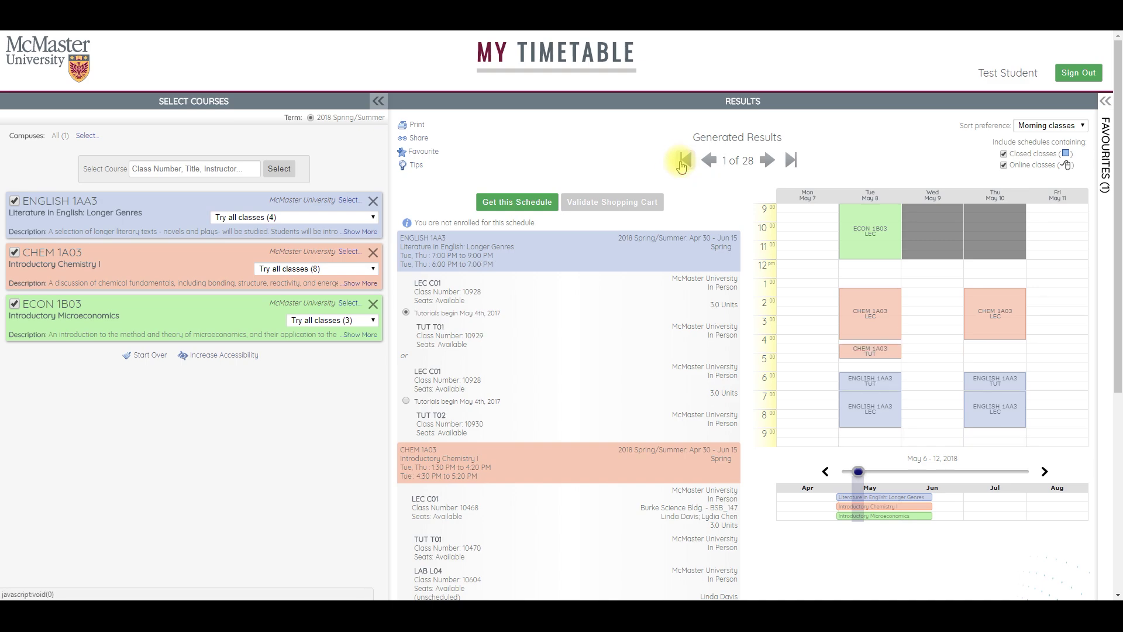
left_click(955, 240)
left_click(986, 234)
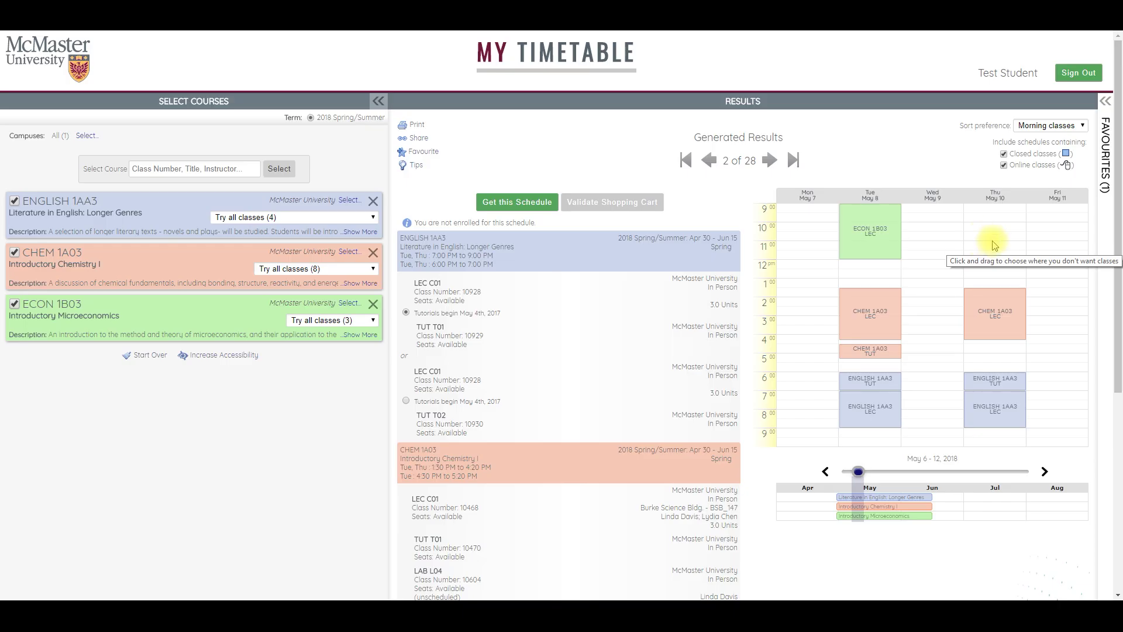
Pin the current CHEM 1A03 sections and browse the resulting schedules
left_click(993, 326)
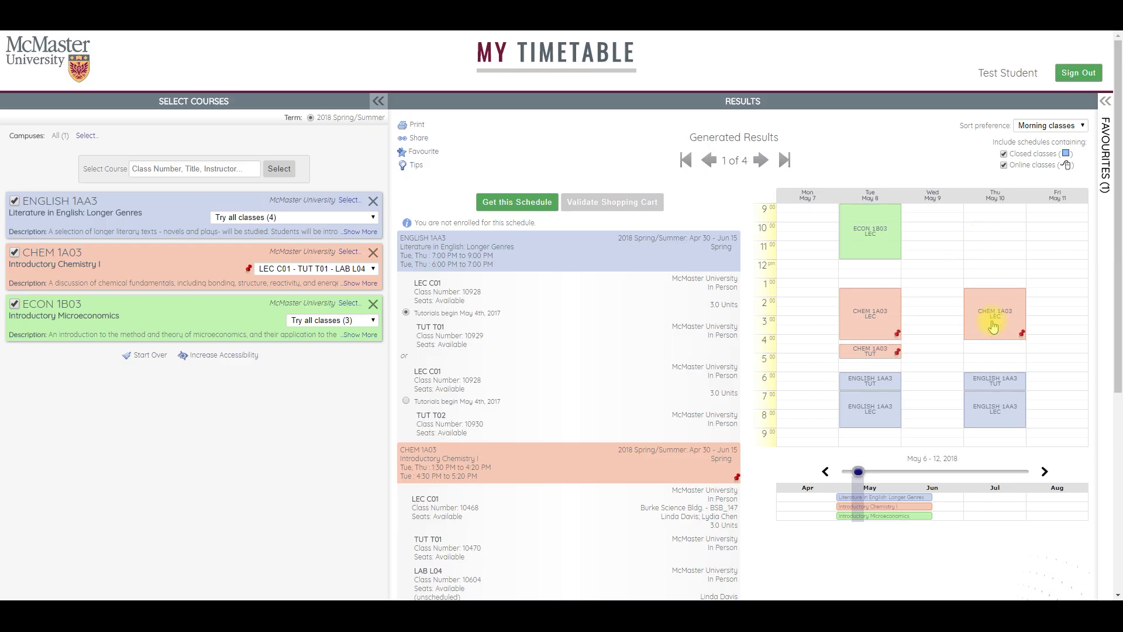
key("Right")
key("Left")
key("Right")
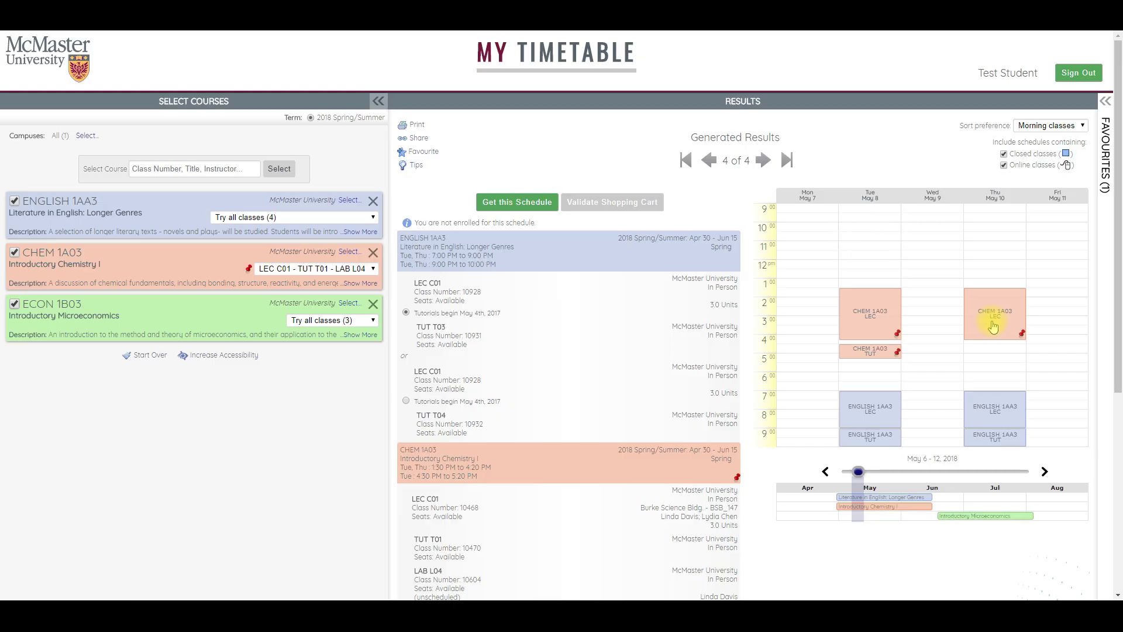
key("Left")
key("Right")
key("Left")
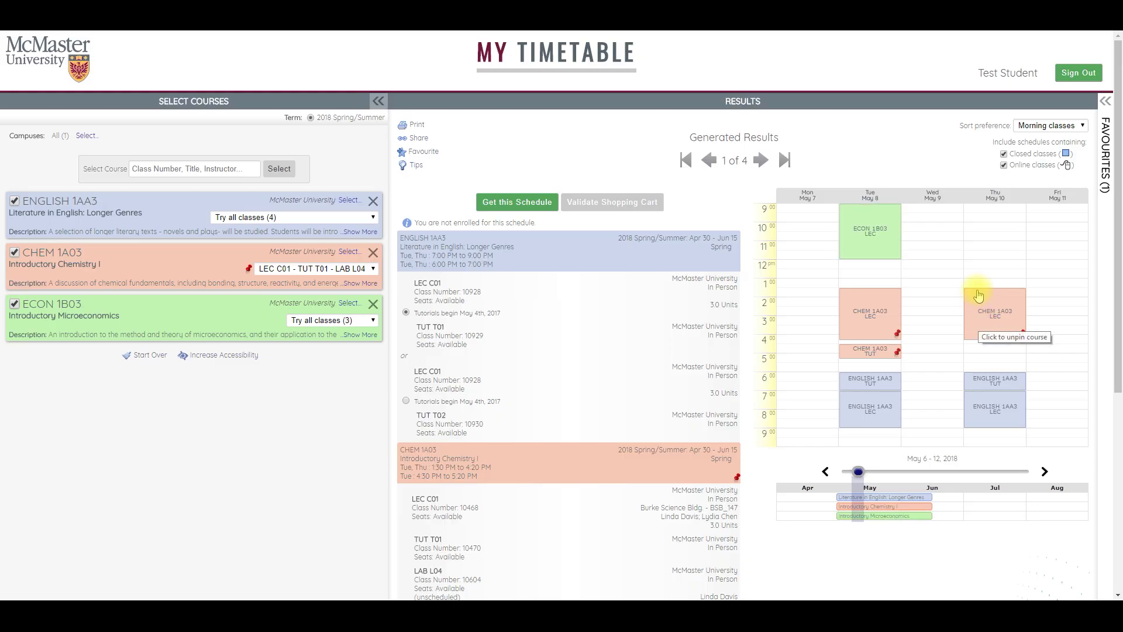
Keep CHEM 1A03 on LAB L04, then unpin it to allow all sections
left_click(344, 269)
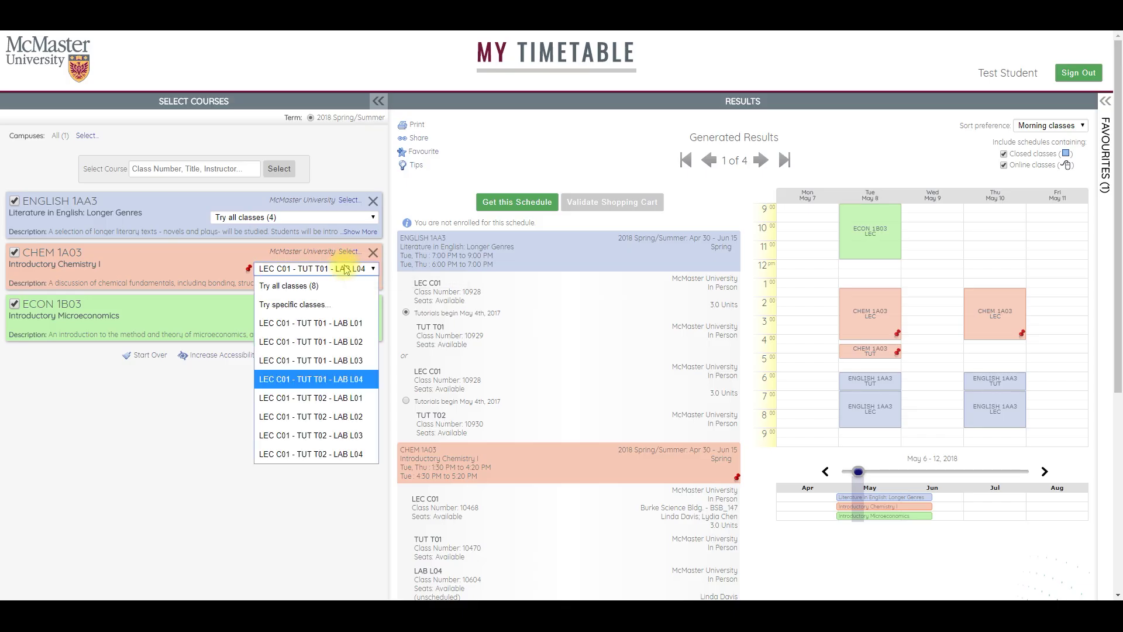
left_click(343, 268)
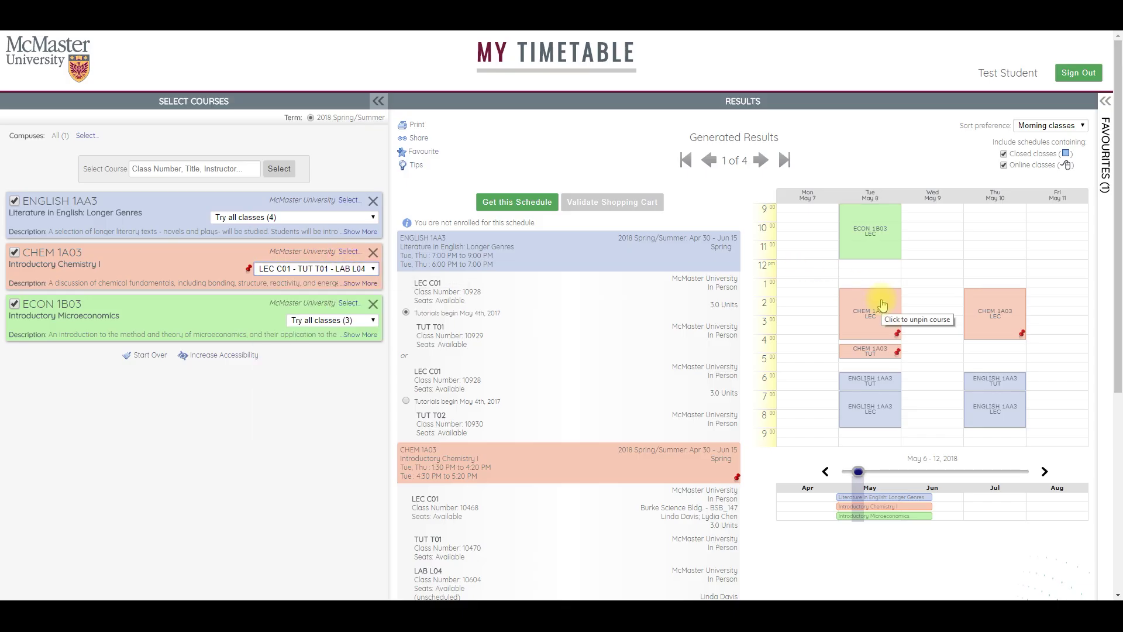
left_click(1019, 305)
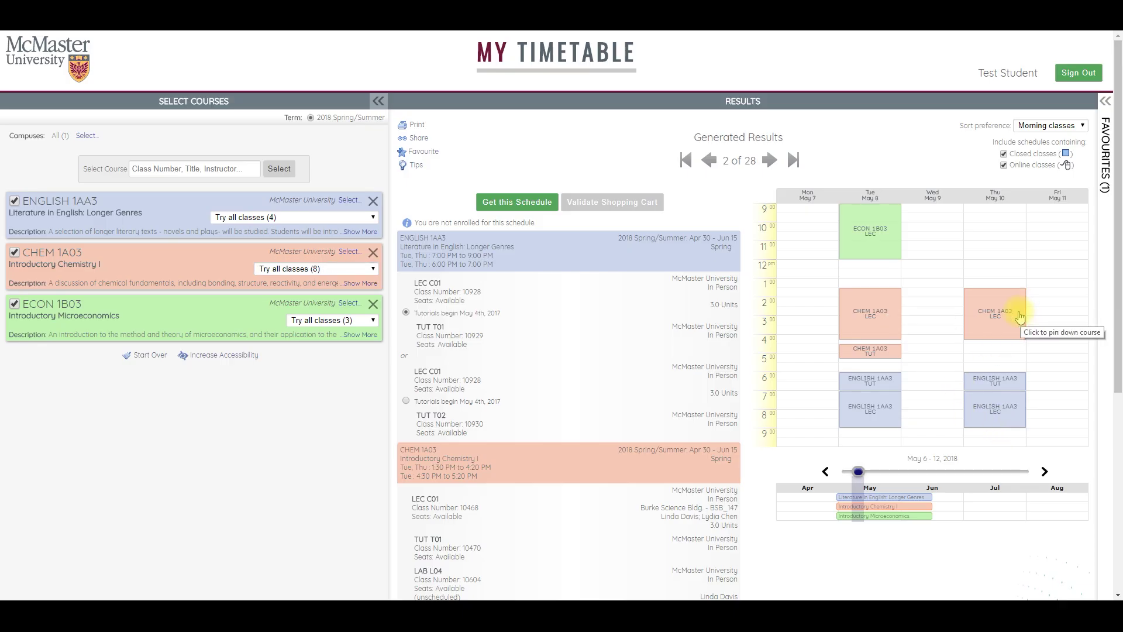
scroll(560, 331, "down", 4)
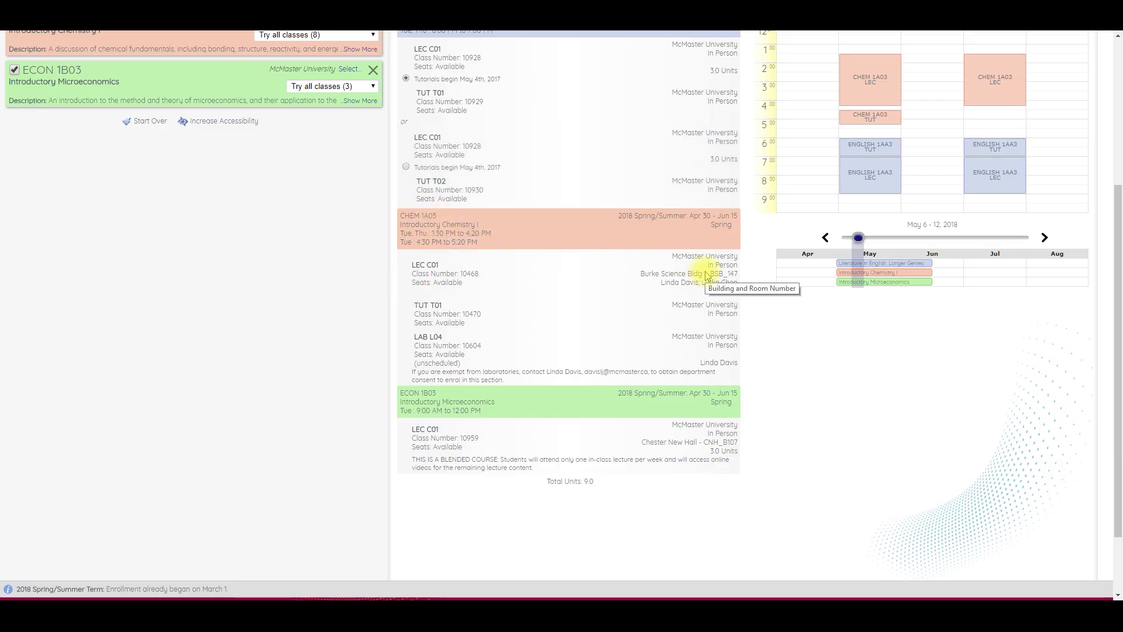
scroll(883, 288, "up", 1)
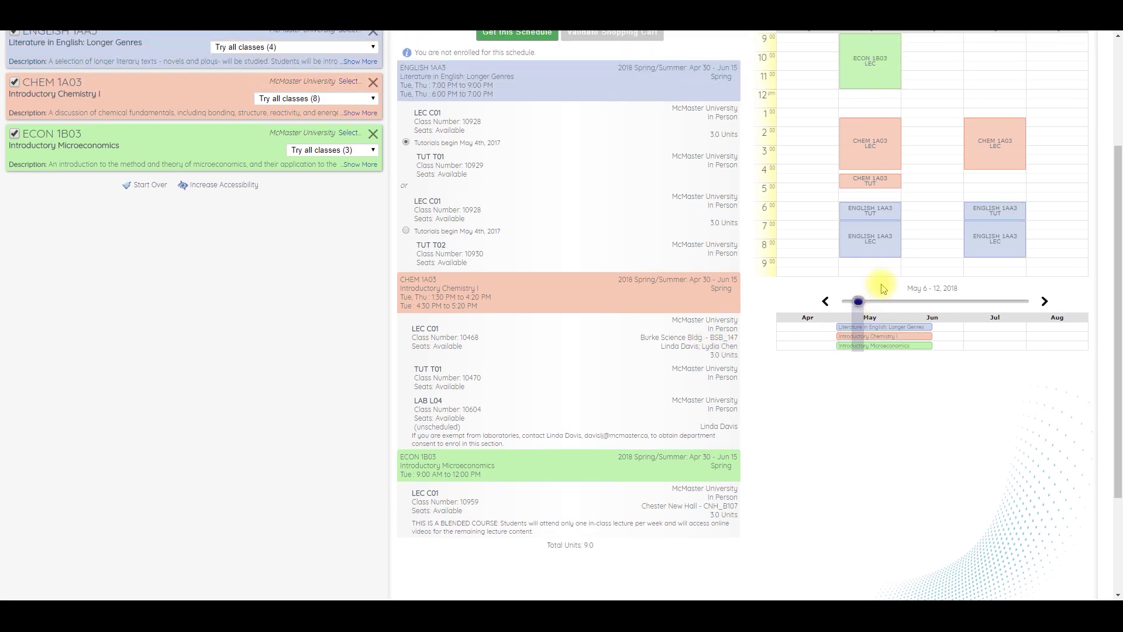
scroll(883, 288, "up", 1)
mouse_move(856, 354)
left_mouse_down()
mouse_move(957, 357)
mouse_move(857, 356)
left_mouse_up()
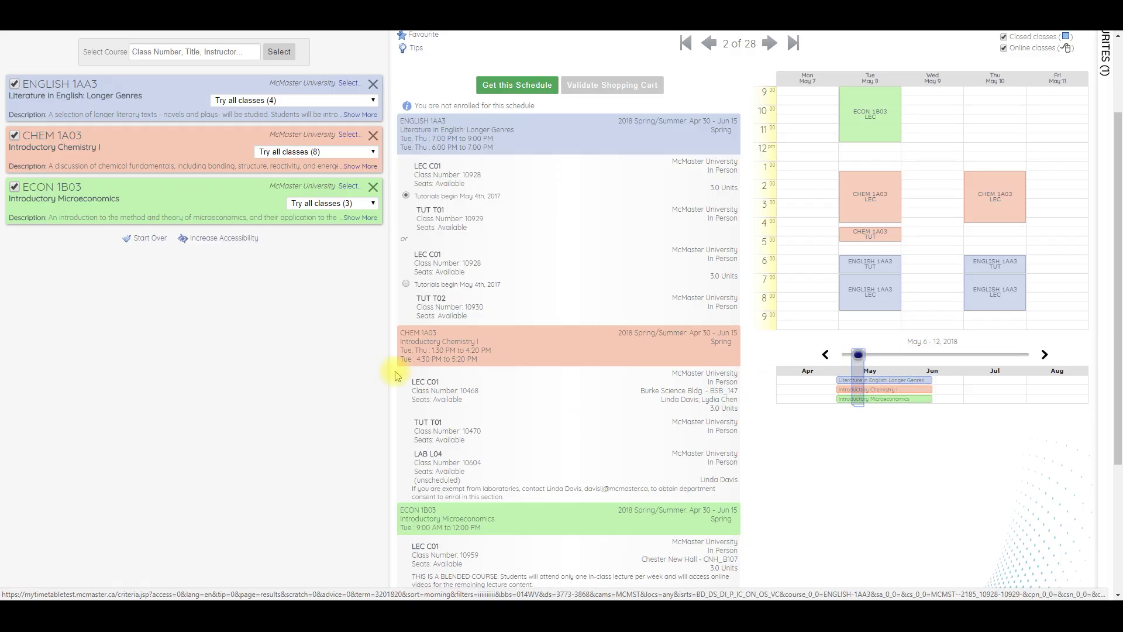
scroll(497, 406, "down", 3)
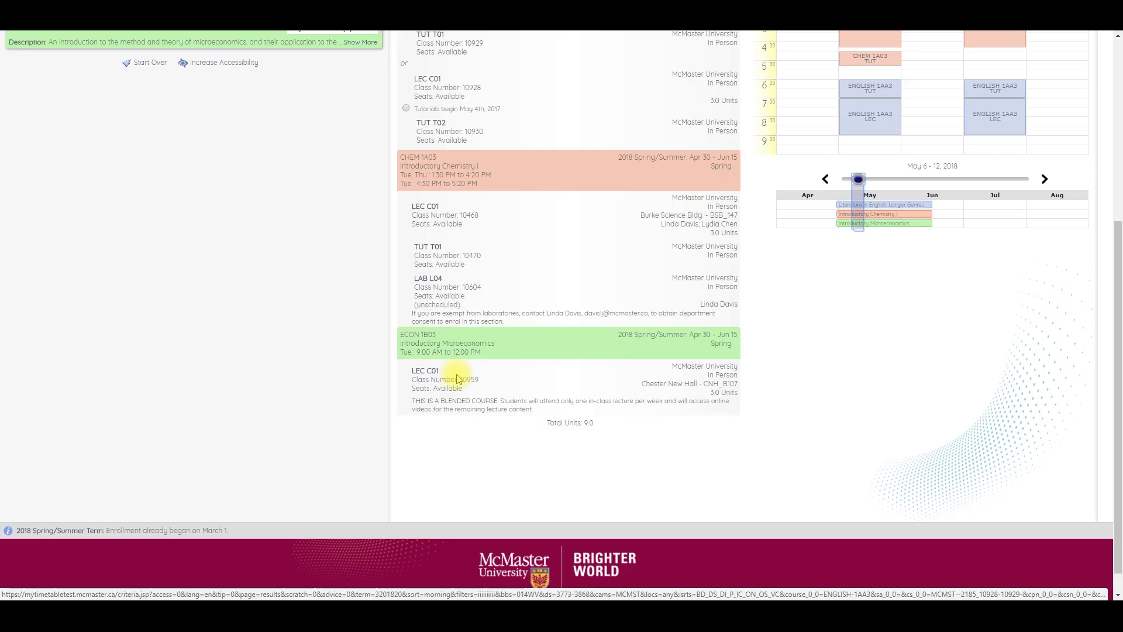
scroll(457, 378, "up", 2)
scroll(457, 379, "up", 3)
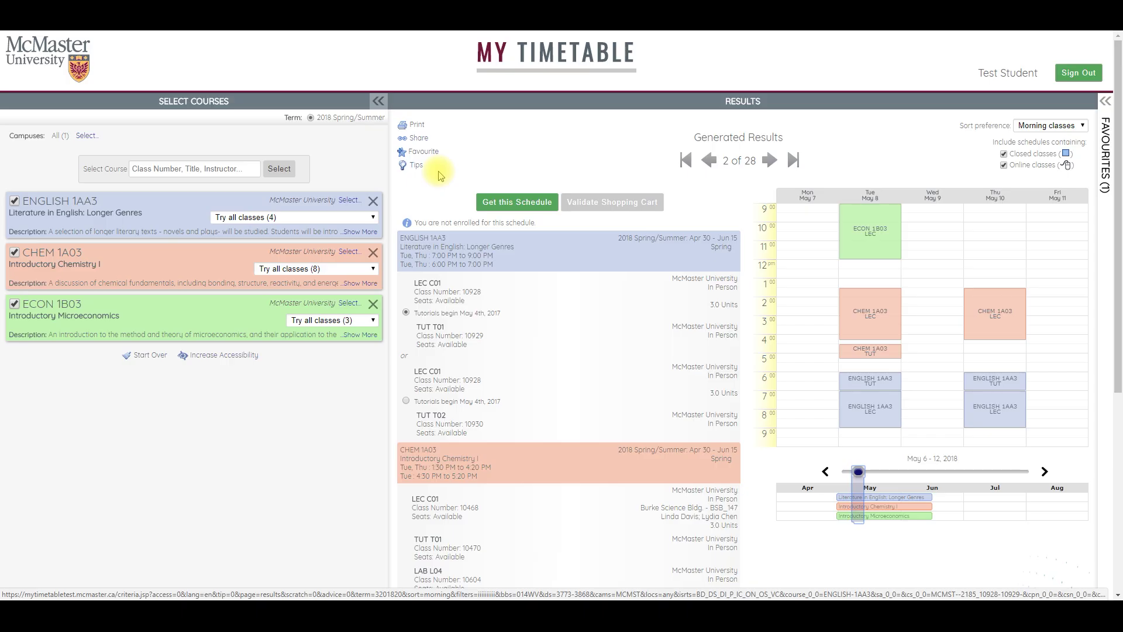
Save the schedule as a favourite, view the second Untitled favourite, and browse results
left_click(422, 153)
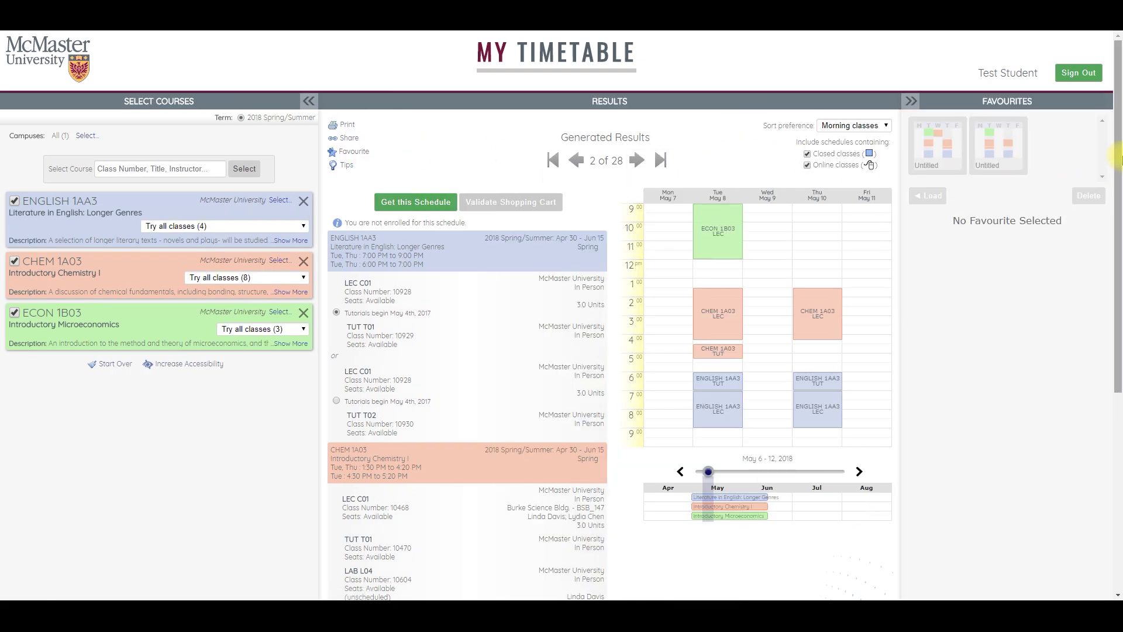
mouse_move(995, 163)
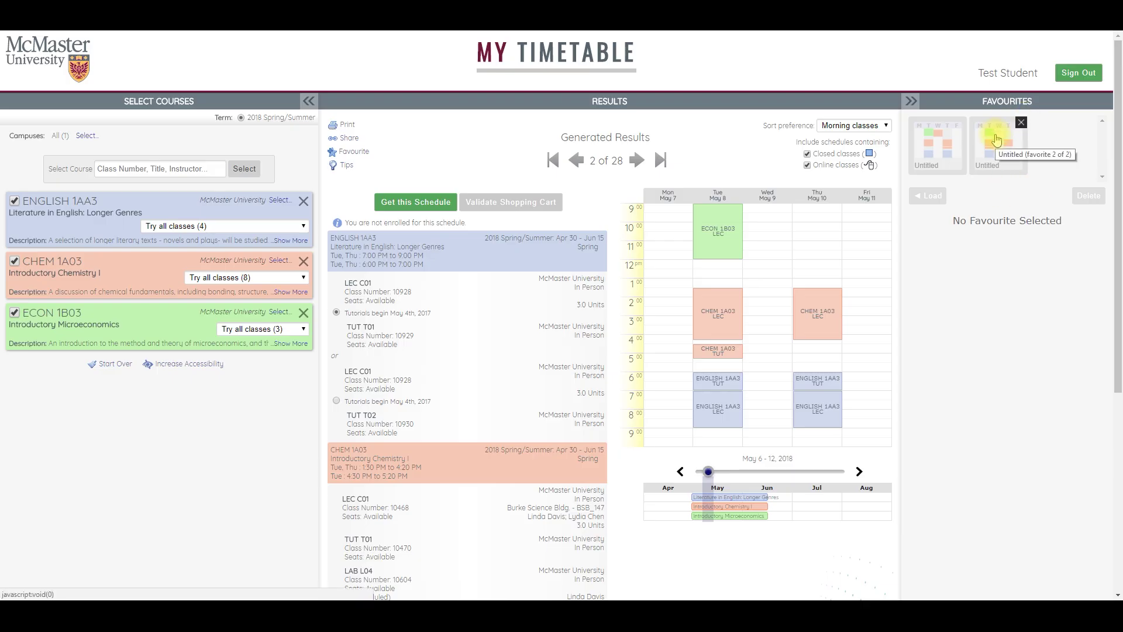
left_click(996, 139)
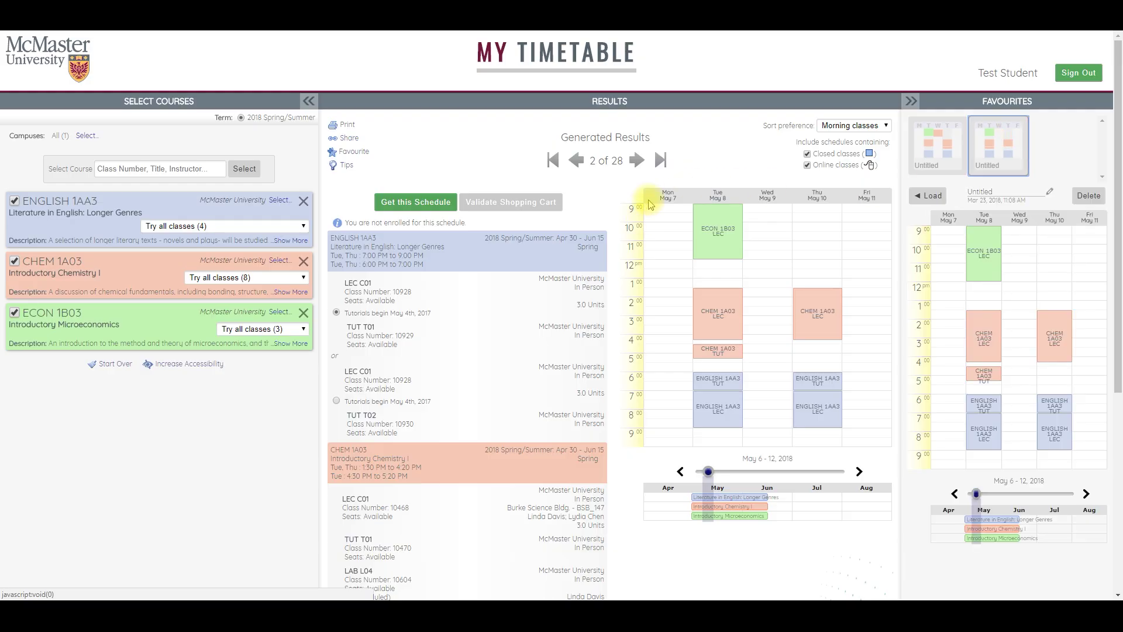
key("Right")
key("Right")
key("Right")
key("Right")
key("Right")
key("Right")
key("Right")
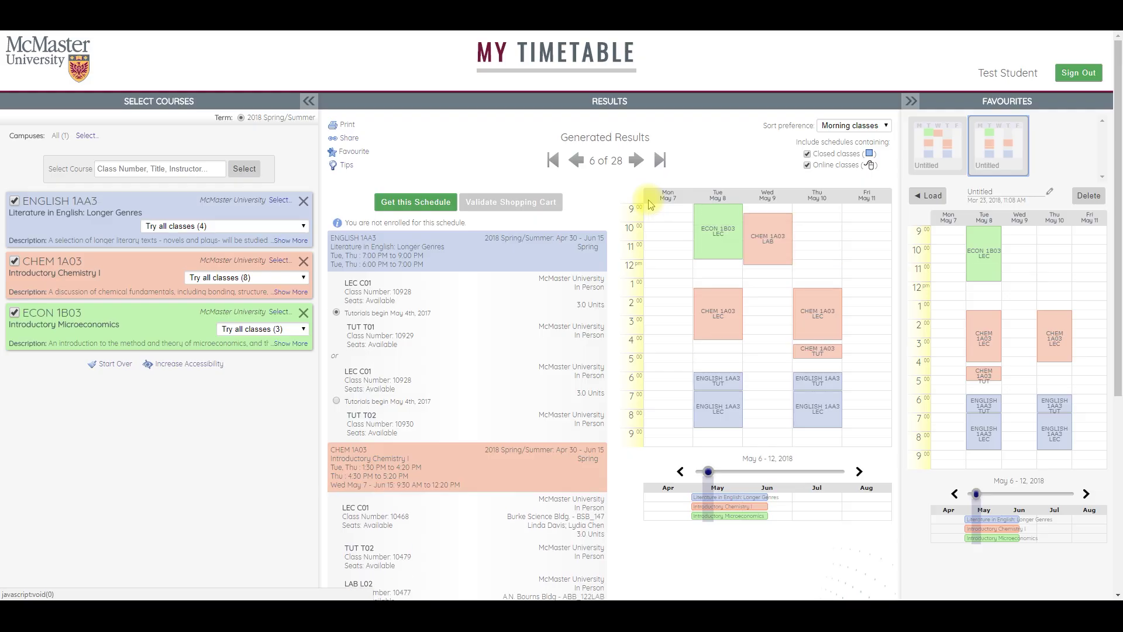
key("Left")
key("Left")
key("Left")
key("Left")
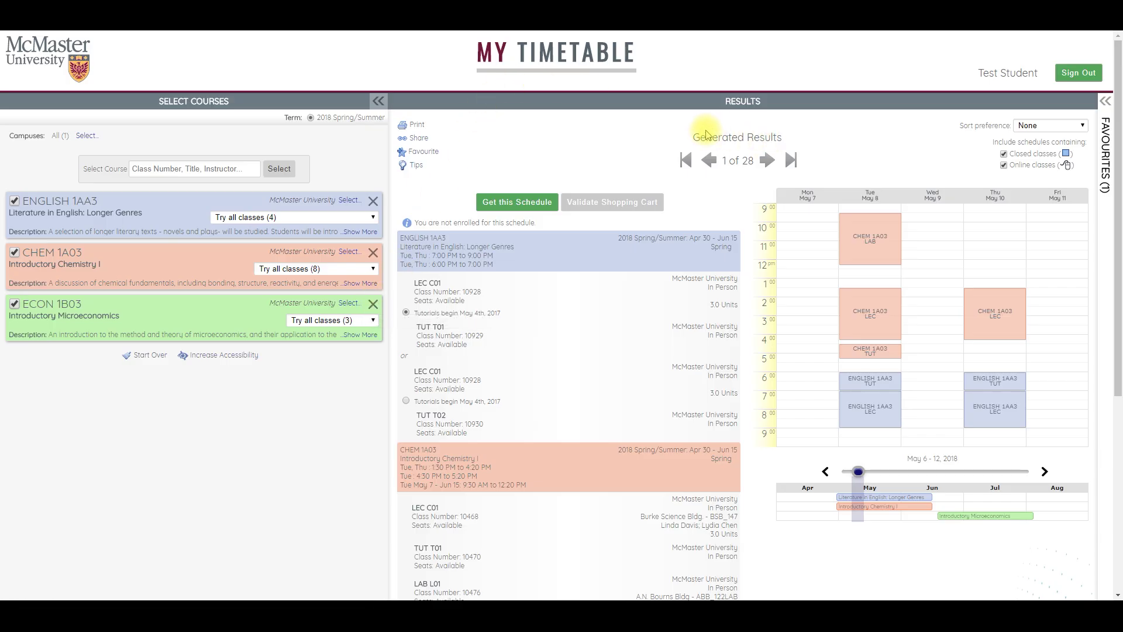
left_click(413, 169)
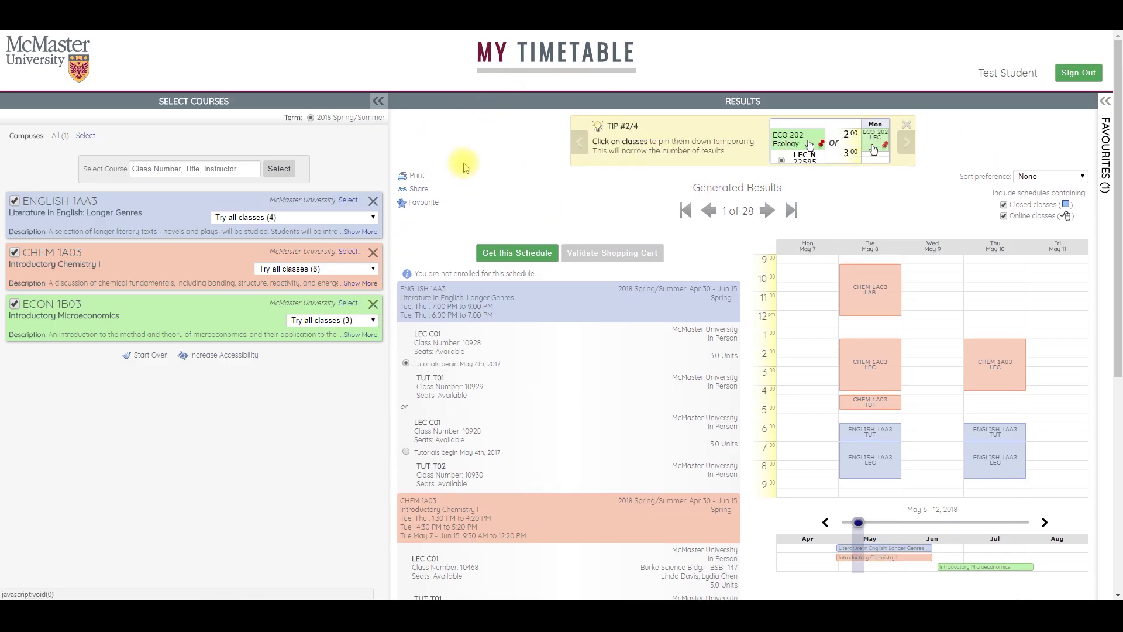
left_click(907, 142)
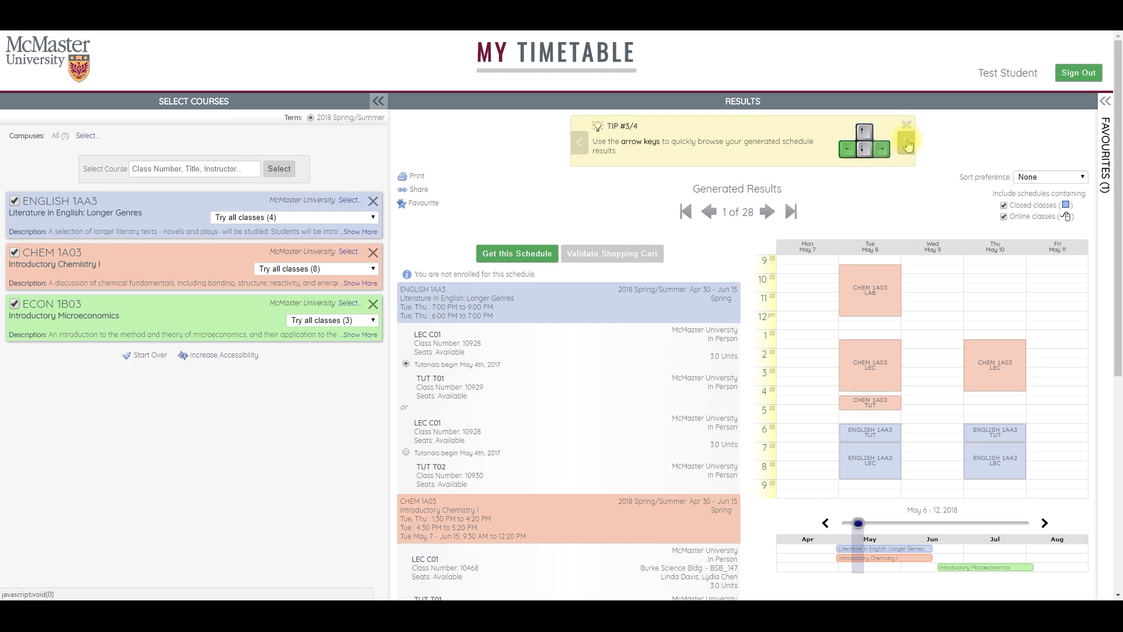
left_click(907, 144)
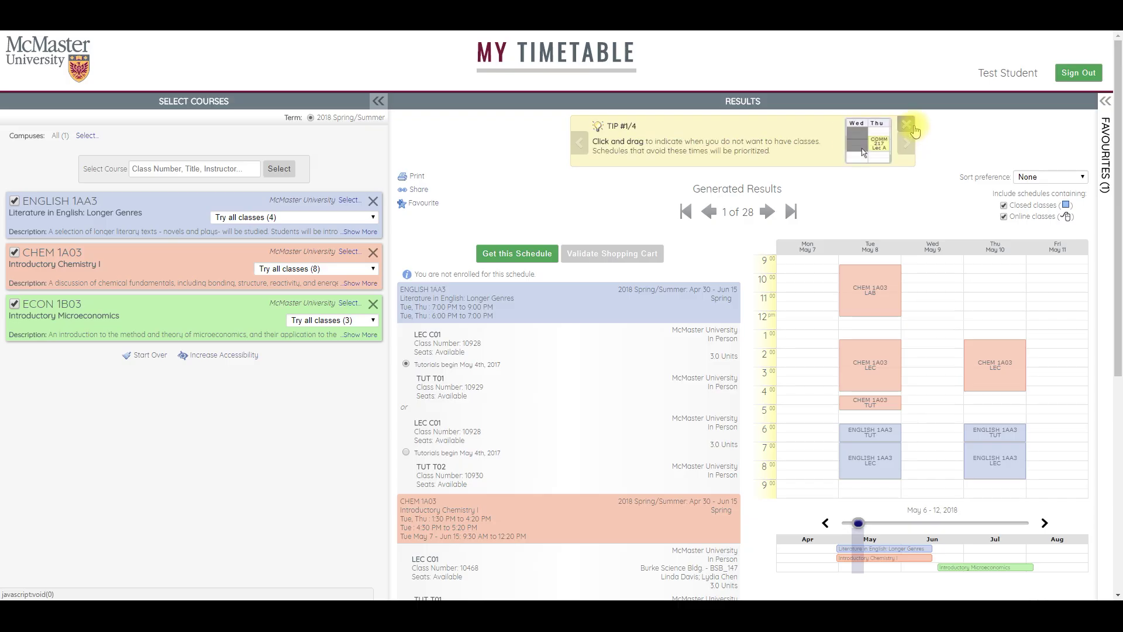
left_click(908, 143)
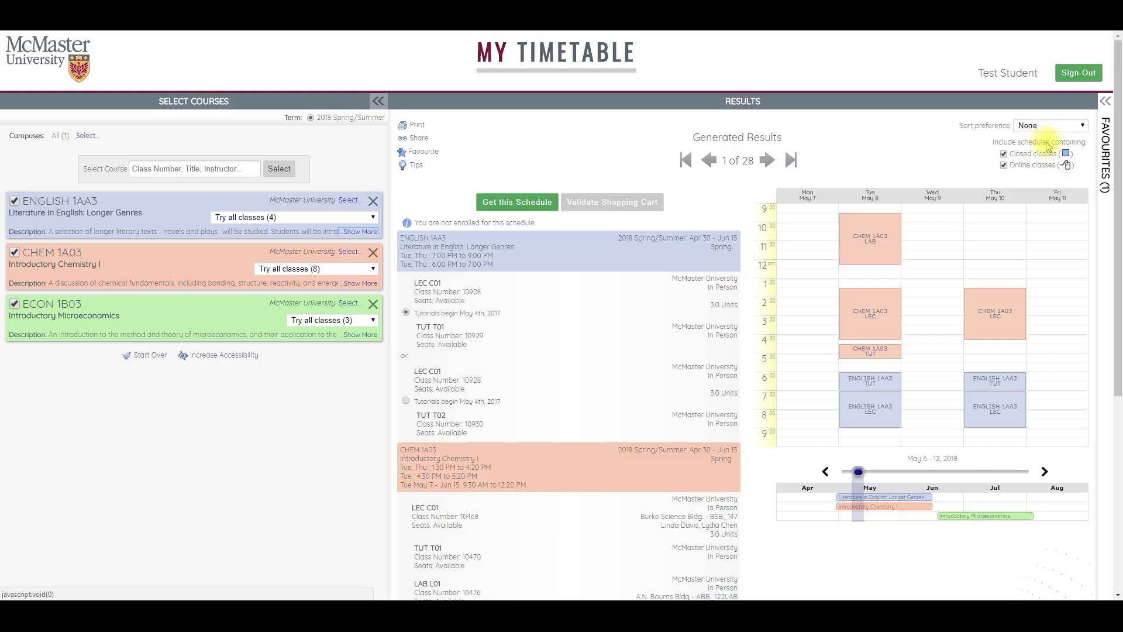
Set the Sort preference dropdown to Morning classes
mouse_move(1051, 161)
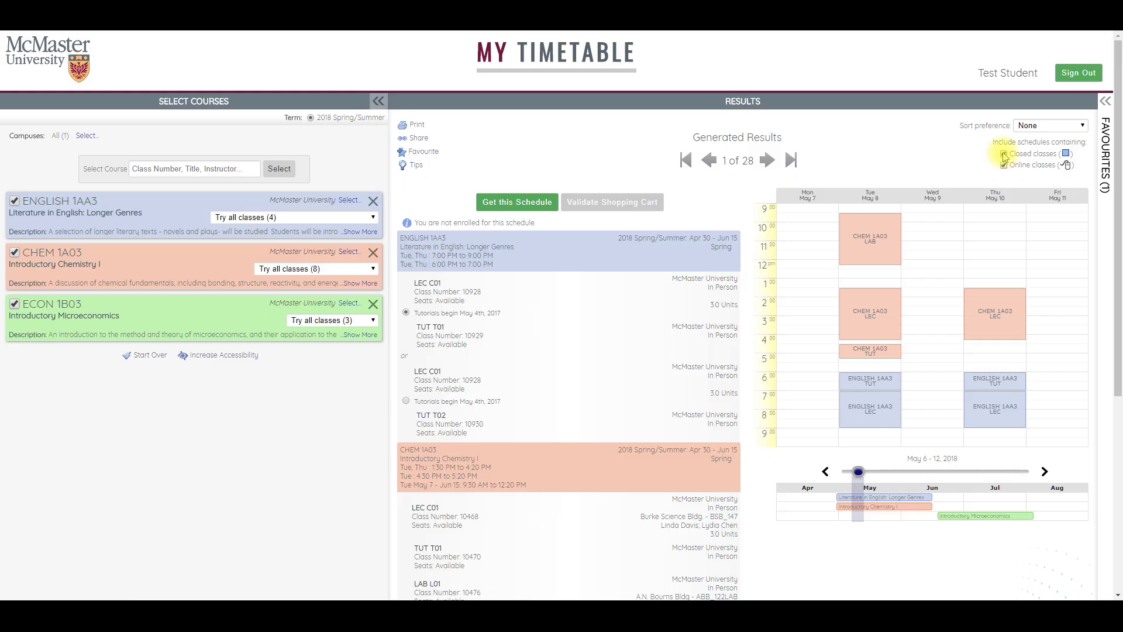
left_click(1023, 128)
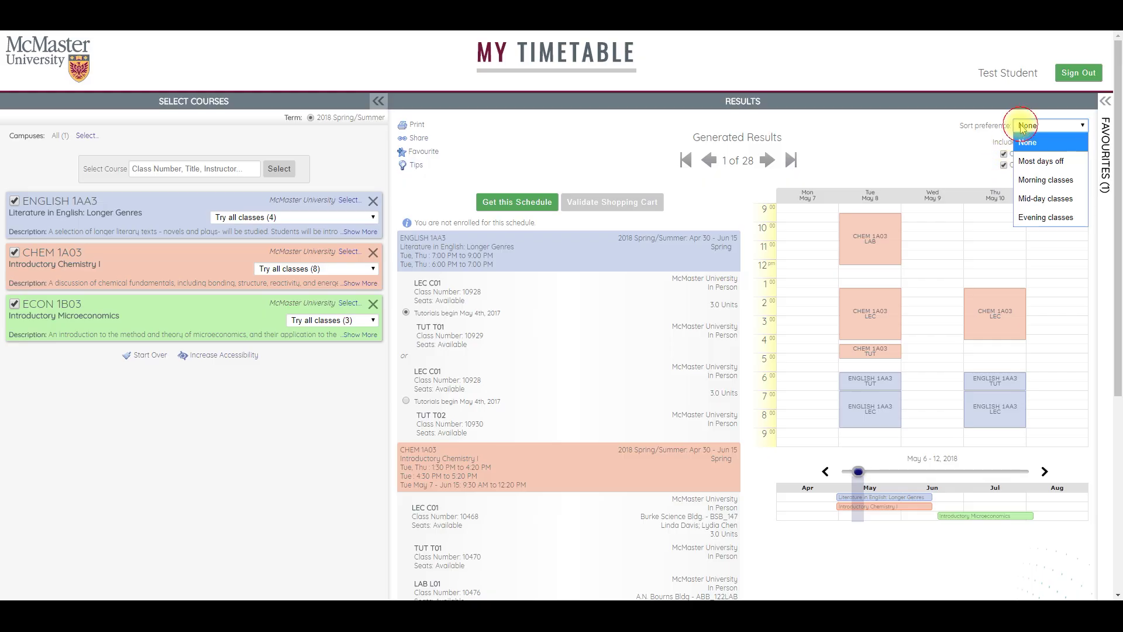
left_click(1046, 181)
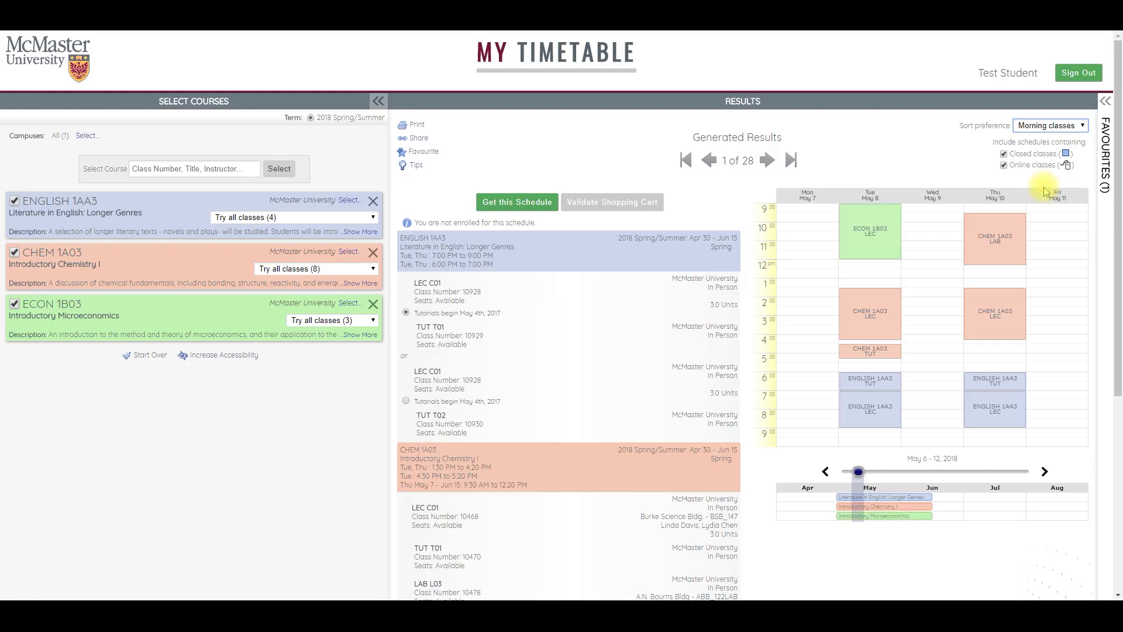
left_click(766, 159)
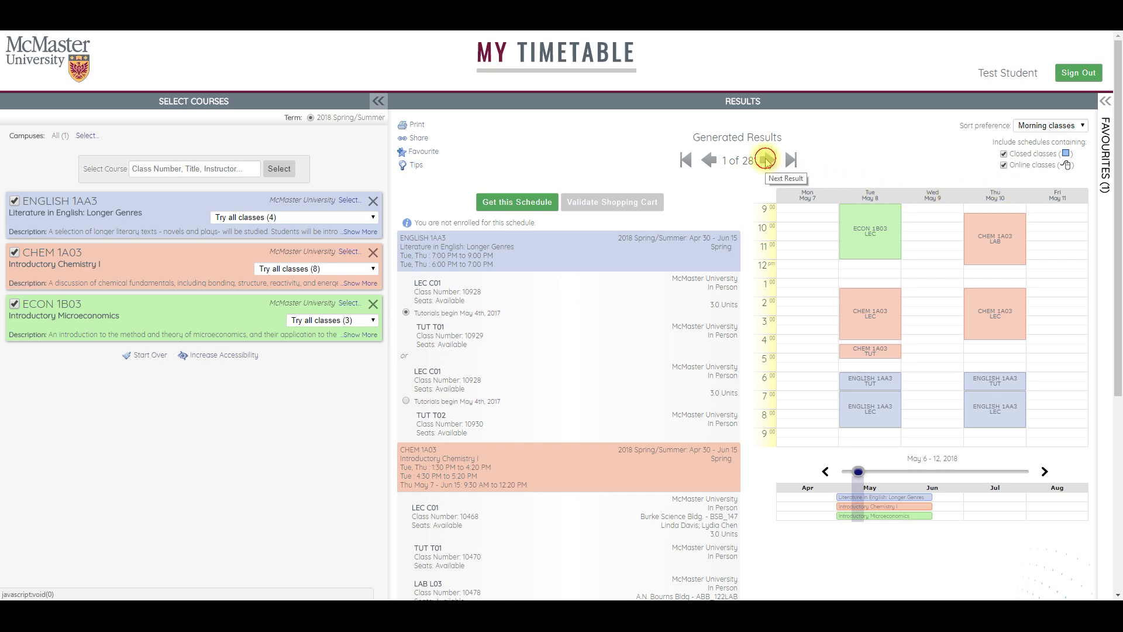
left_click(767, 159)
left_click(766, 161)
left_click(767, 161)
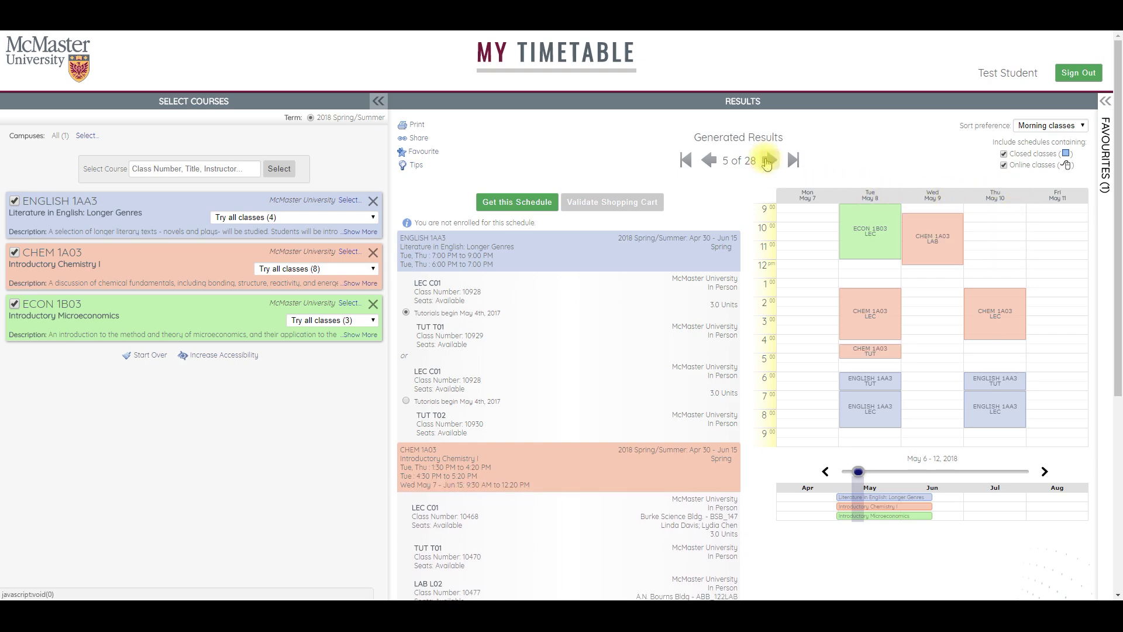
left_click(766, 160)
left_click(767, 161)
left_click(767, 161)
left_click(767, 161)
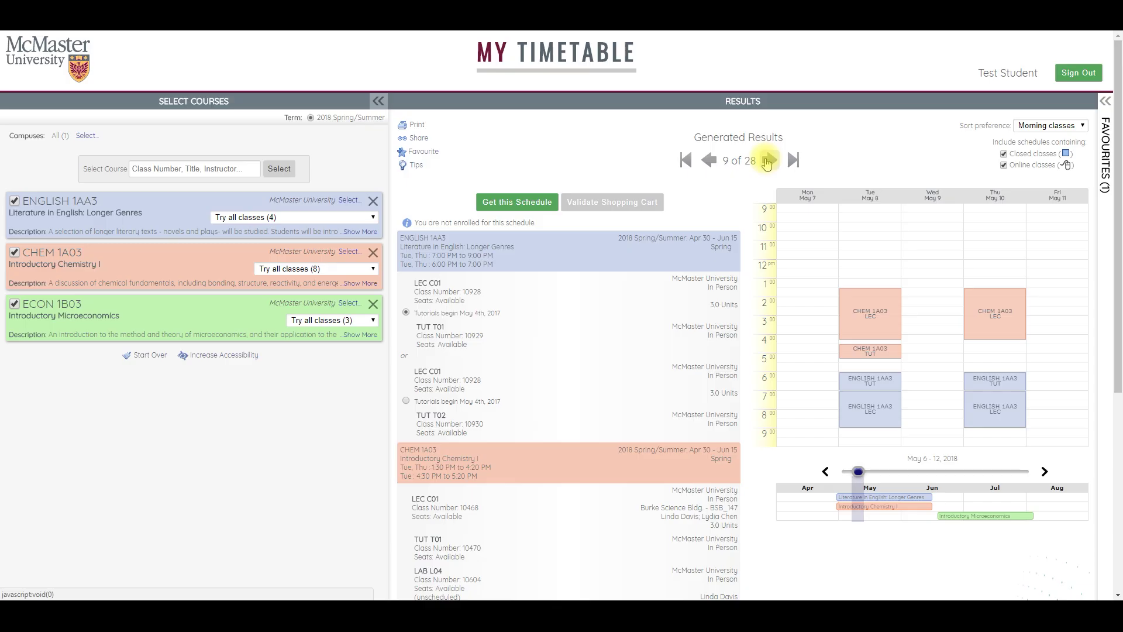
left_click(767, 162)
left_click(767, 161)
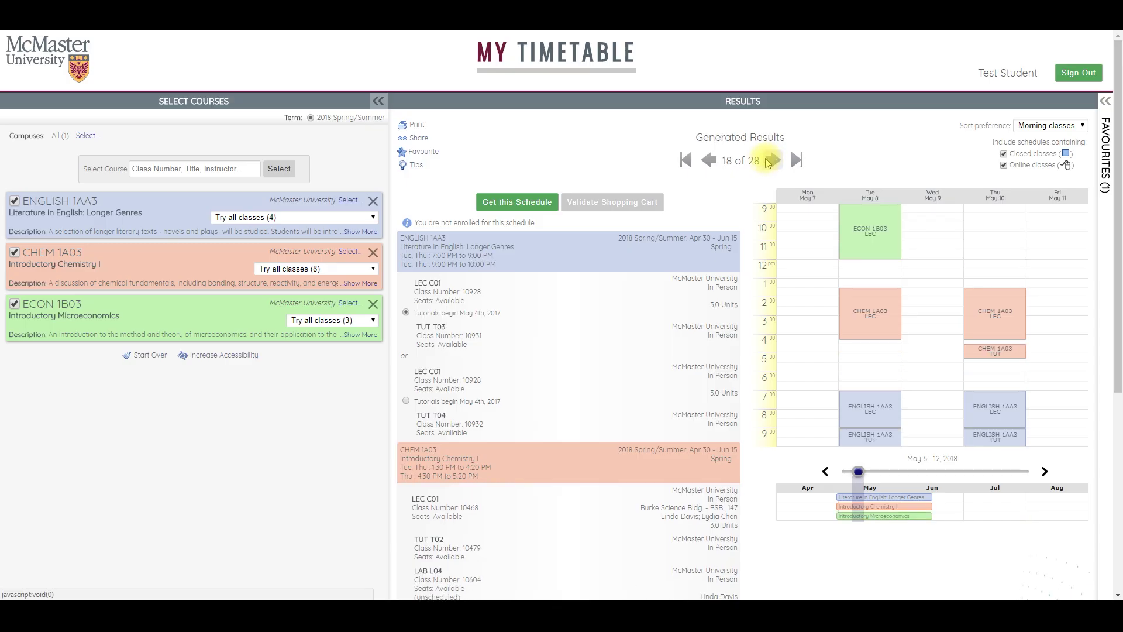
left_click(767, 162)
left_click(767, 162)
left_click(766, 161)
left_click(767, 162)
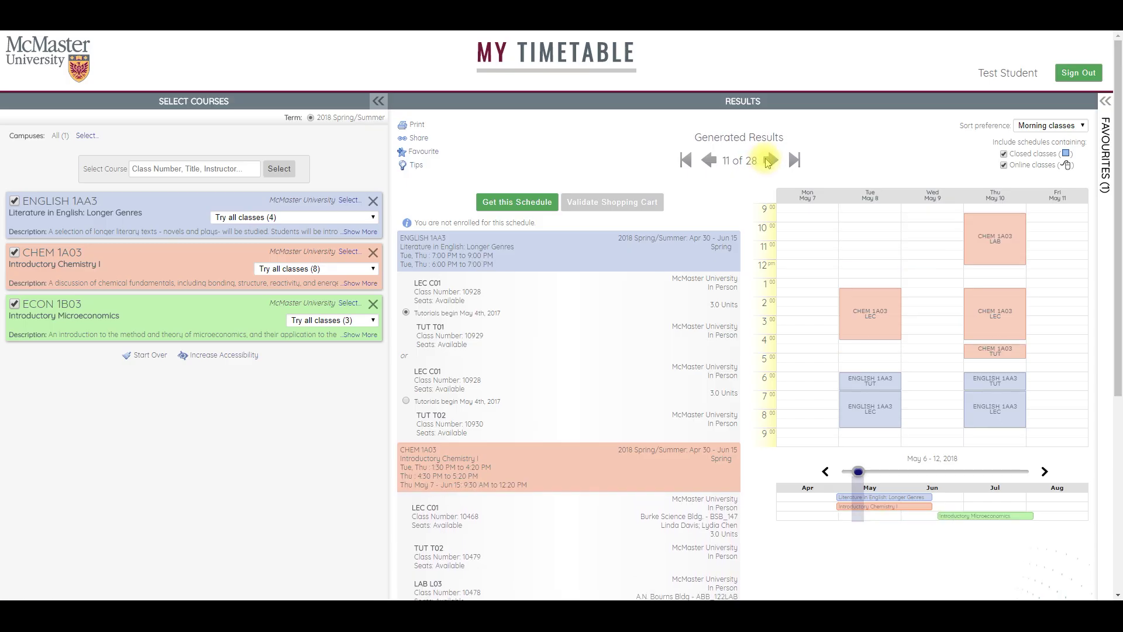